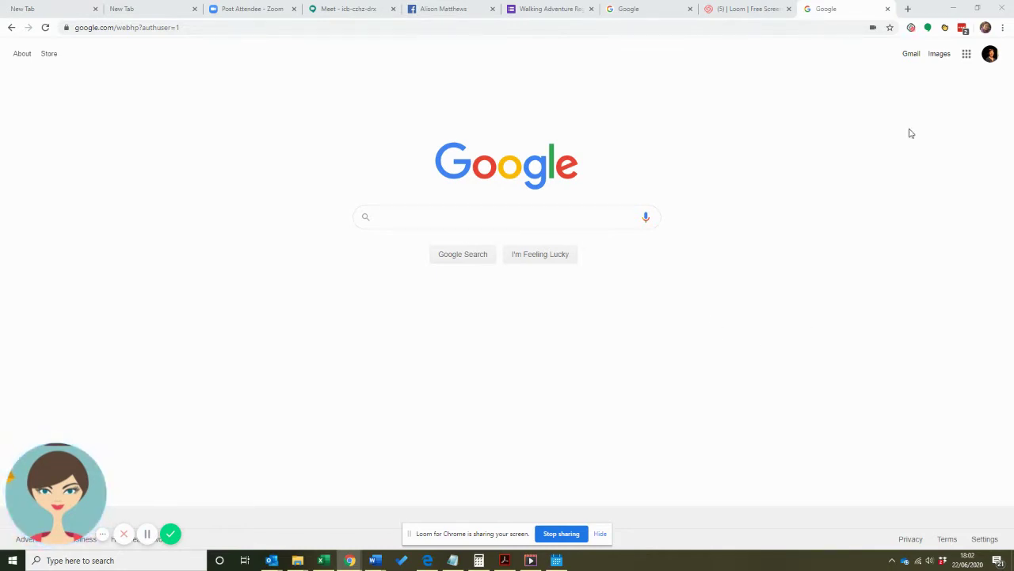
# - Launch Google Forms from the Google apps launcher on the Search page
pyautogui.click(967, 56)
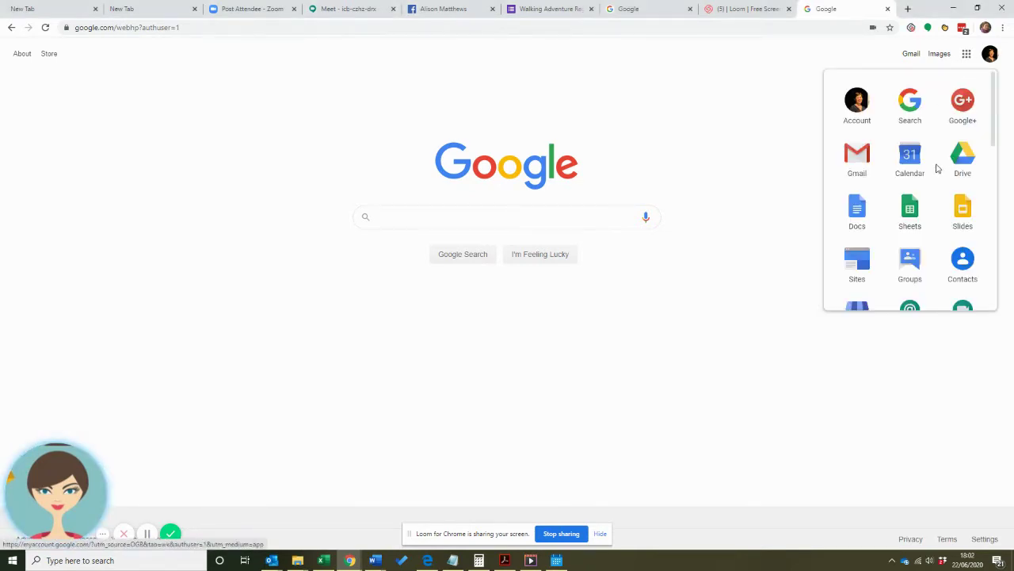
pyautogui.scroll(-4, 931, 187)
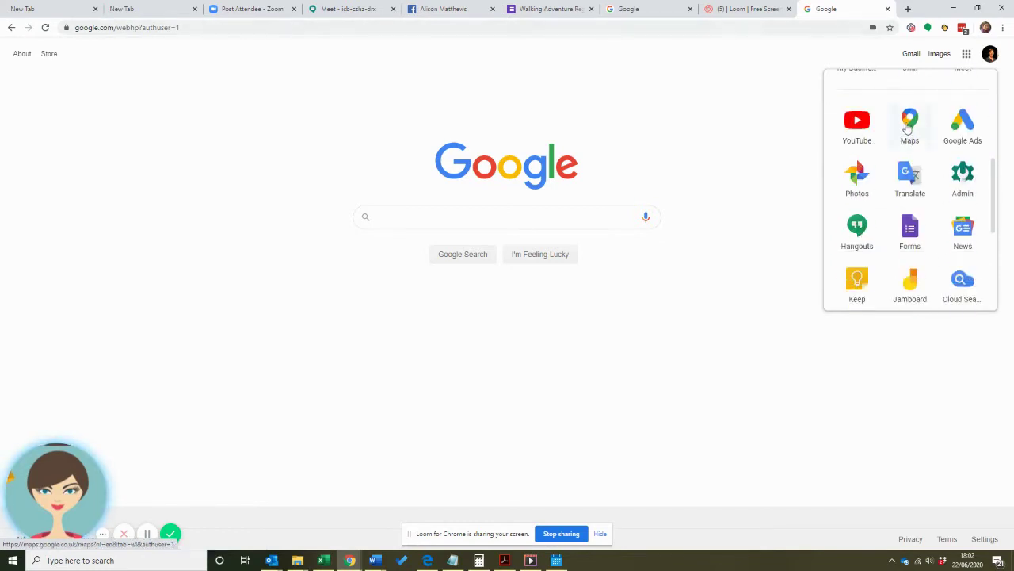
pyautogui.scroll(3, 863, 138)
pyautogui.scroll(-3, 914, 199)
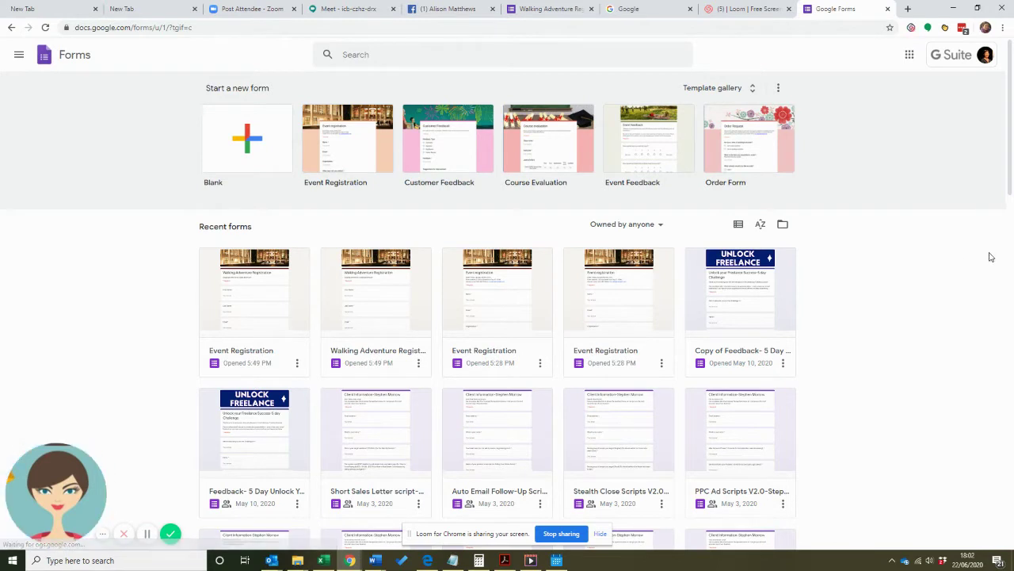
# - Open the Walking Adventure Registration form from the Recent forms list
pyautogui.click(403, 323)
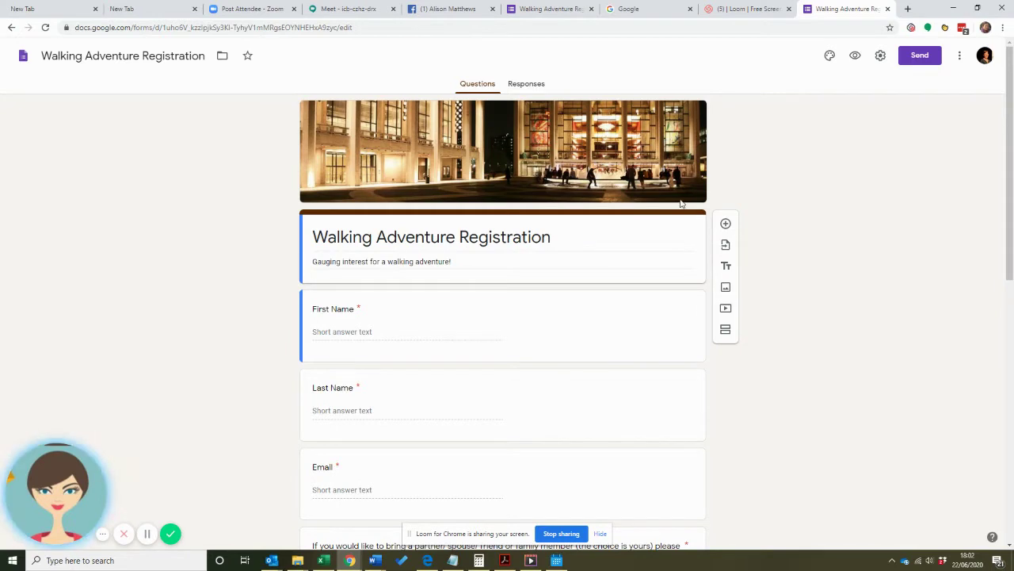
pyautogui.tripleClick(557, 239)
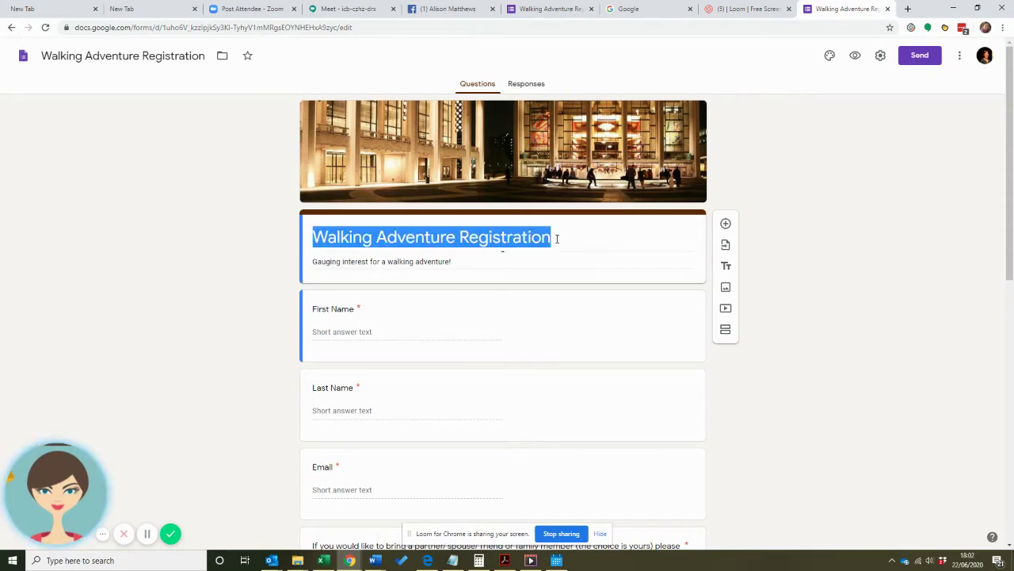
pyautogui.click(441, 237)
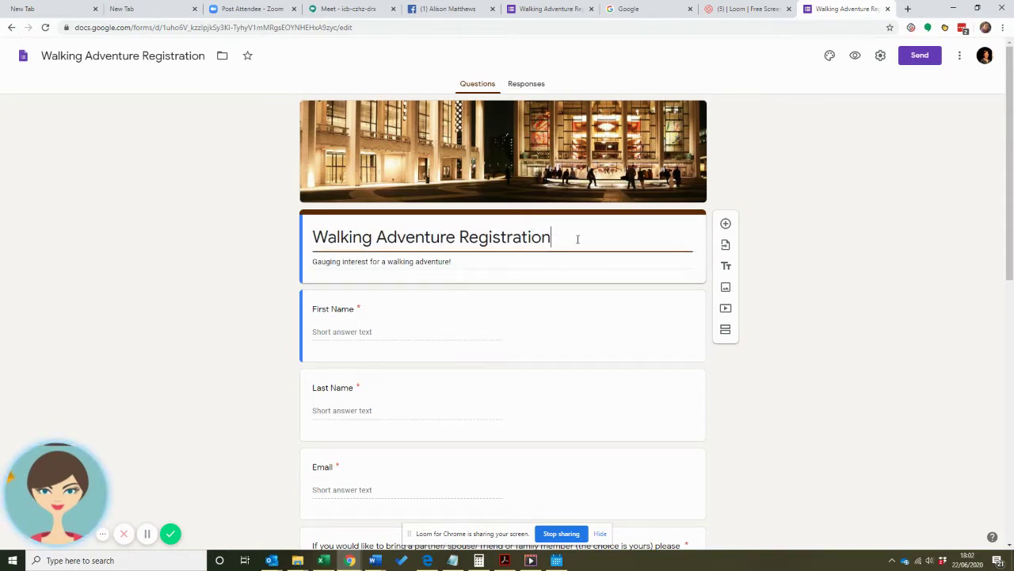
pyautogui.moveTo(578, 238); pyautogui.dragTo(309, 238)
pyautogui.click(525, 235)
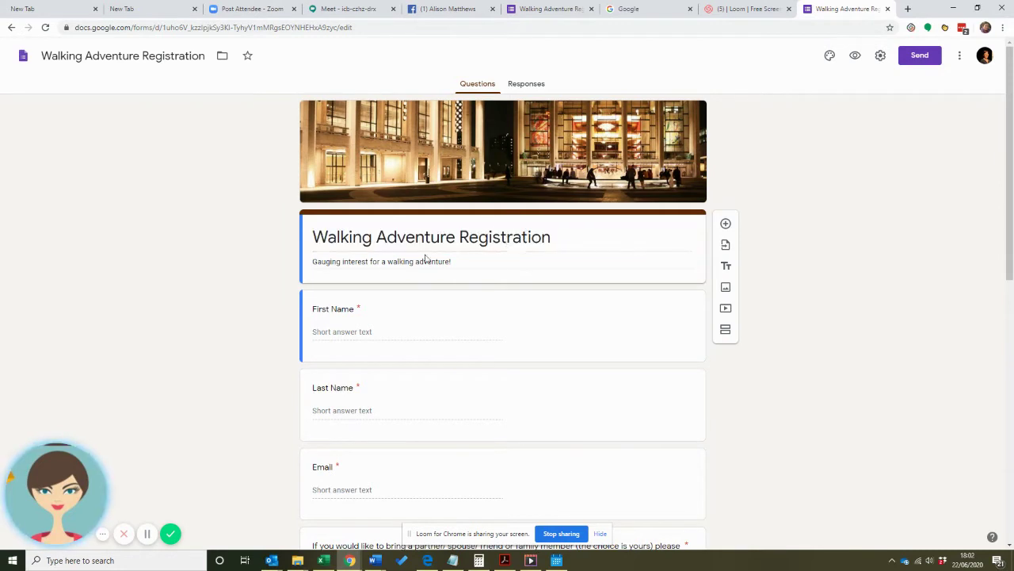
pyautogui.tripleClick(328, 265)
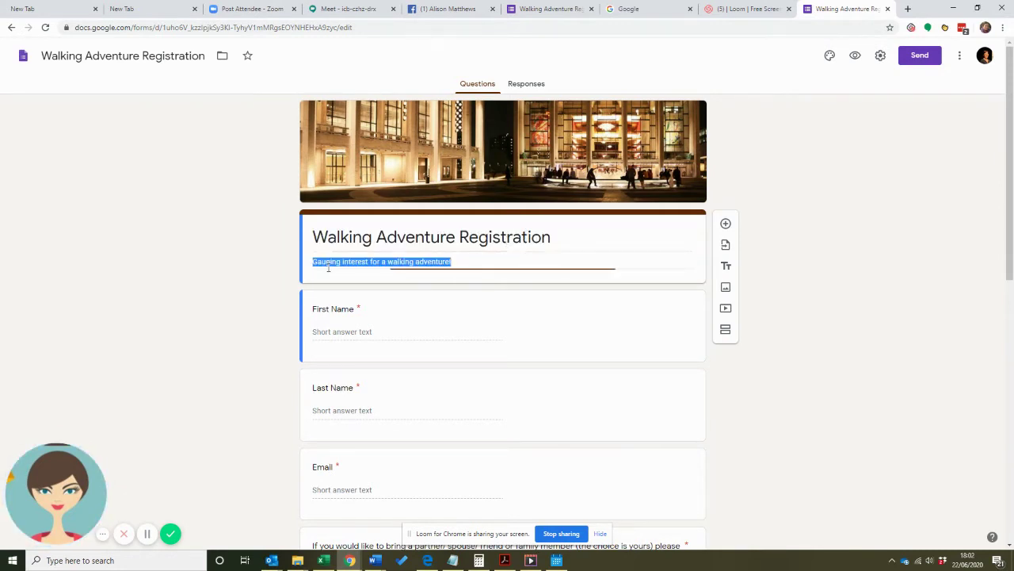
pyautogui.click(454, 262)
pyautogui.scroll(-2, 521, 347)
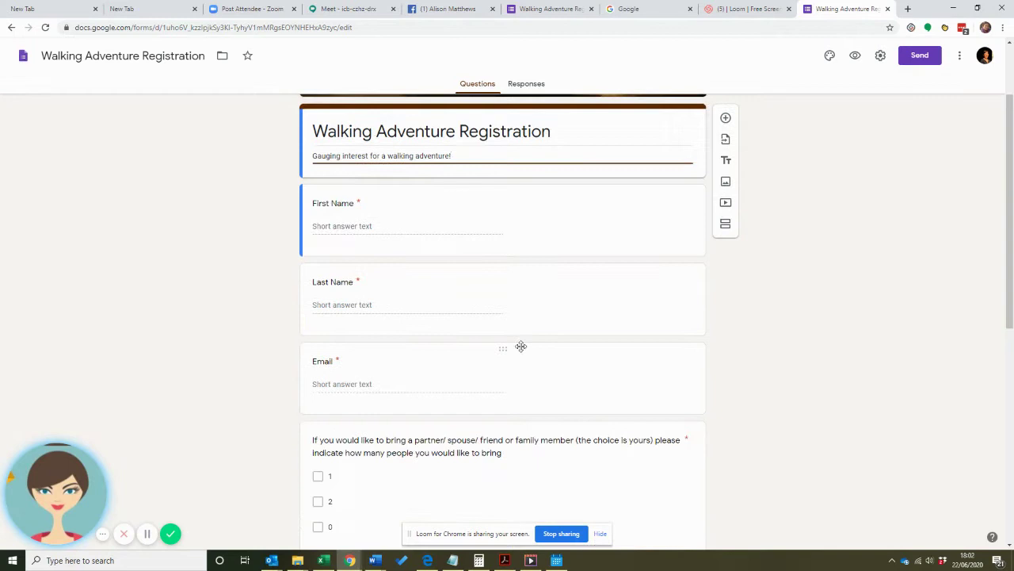
pyautogui.scroll(1, 484, 320)
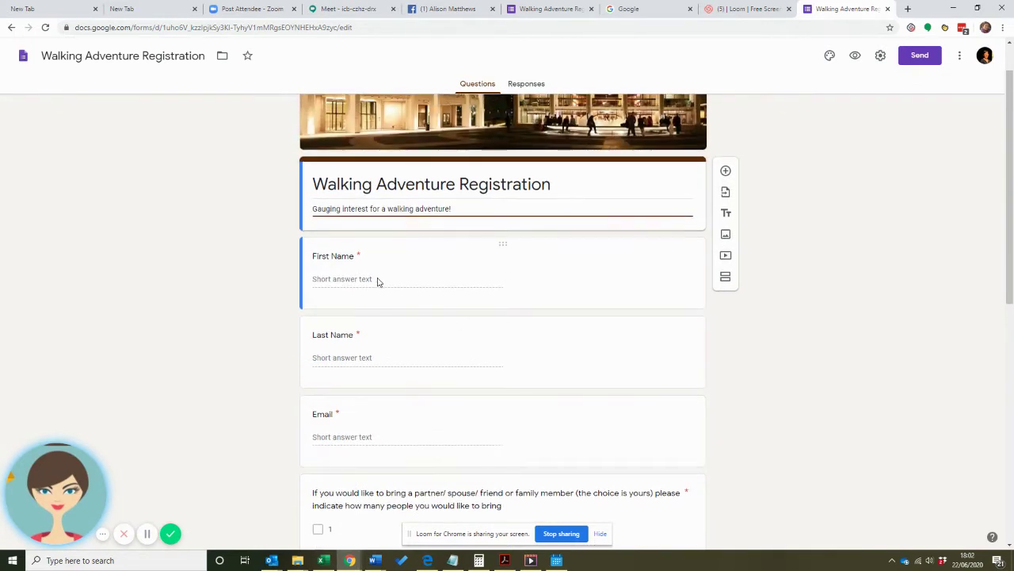
# - Keep the First Name question as a Short answer question
pyautogui.click(378, 270)
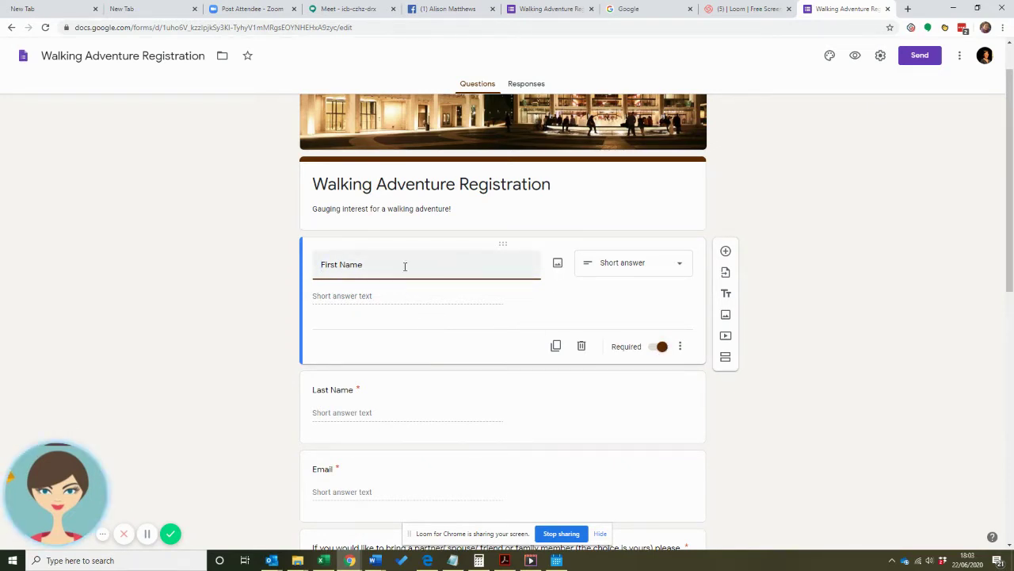
pyautogui.click(658, 265)
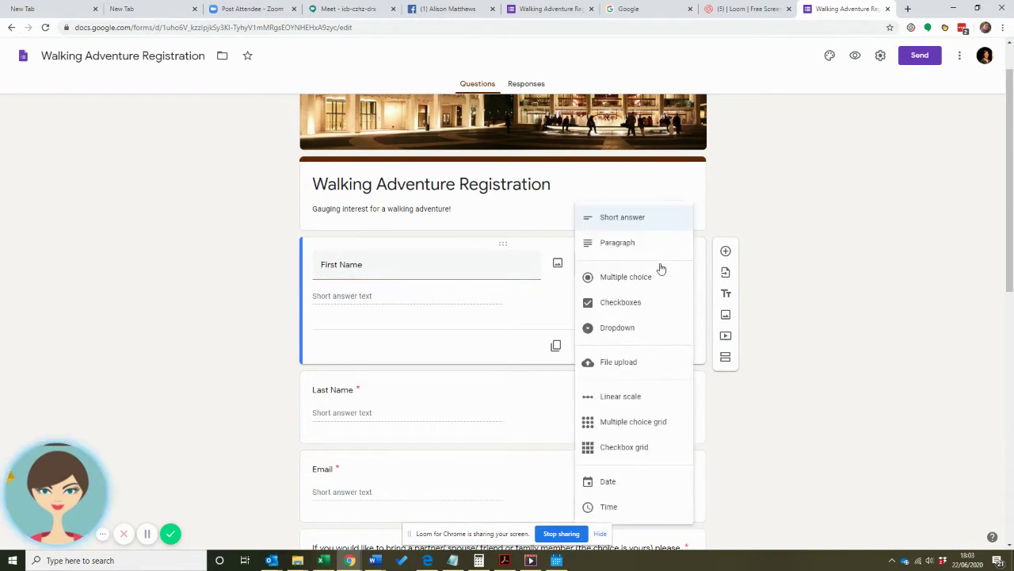
pyautogui.click(657, 222)
pyautogui.scroll(-1, 538, 325)
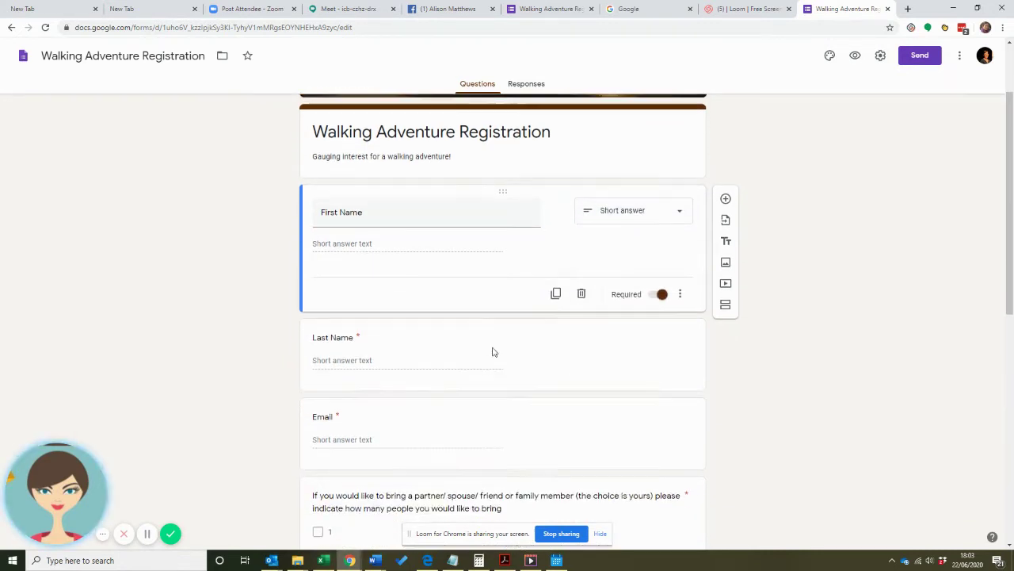
# - Move the Last Name question down so it sits directly above the partner question
pyautogui.click(398, 346)
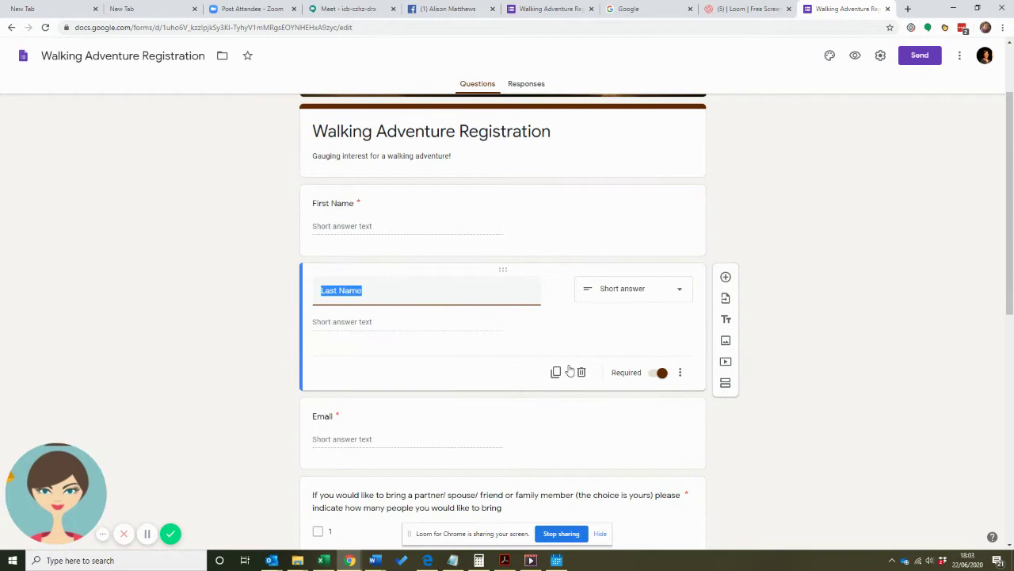
pyautogui.scroll(-2, 439, 354)
pyautogui.click(434, 342)
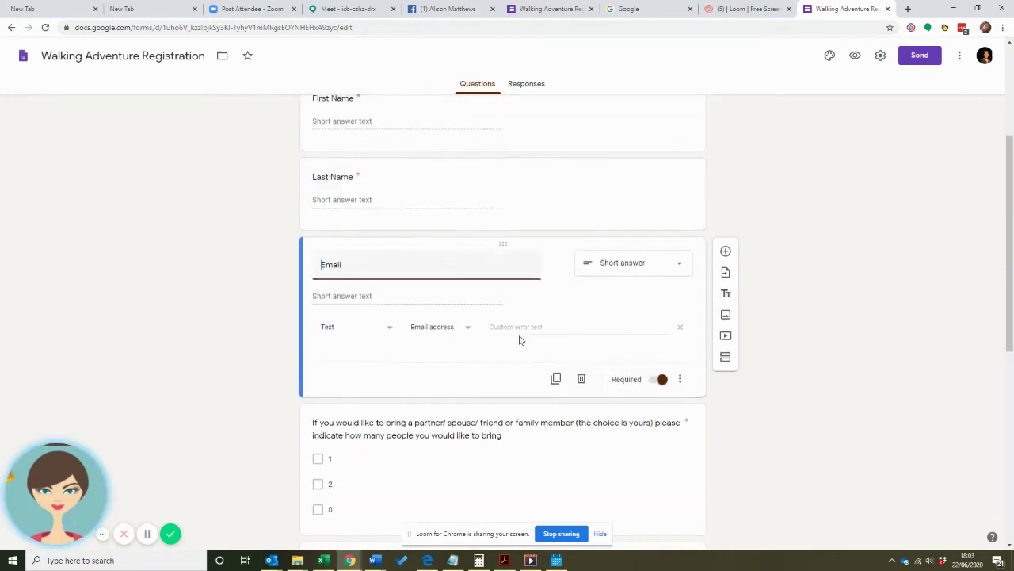
pyautogui.scroll(1, 416, 180)
pyautogui.scroll(2, 459, 281)
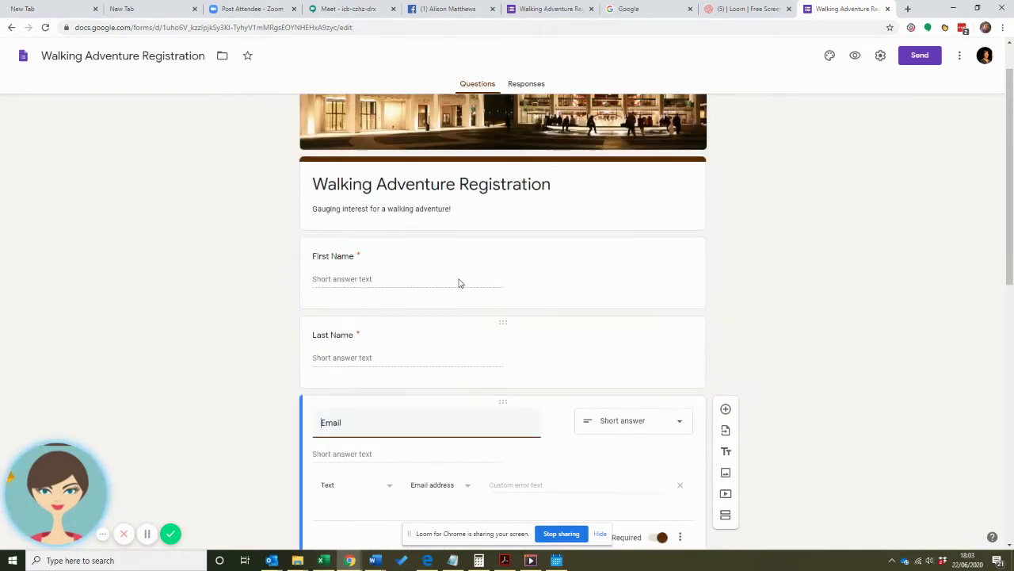
pyautogui.scroll(-1, 499, 369)
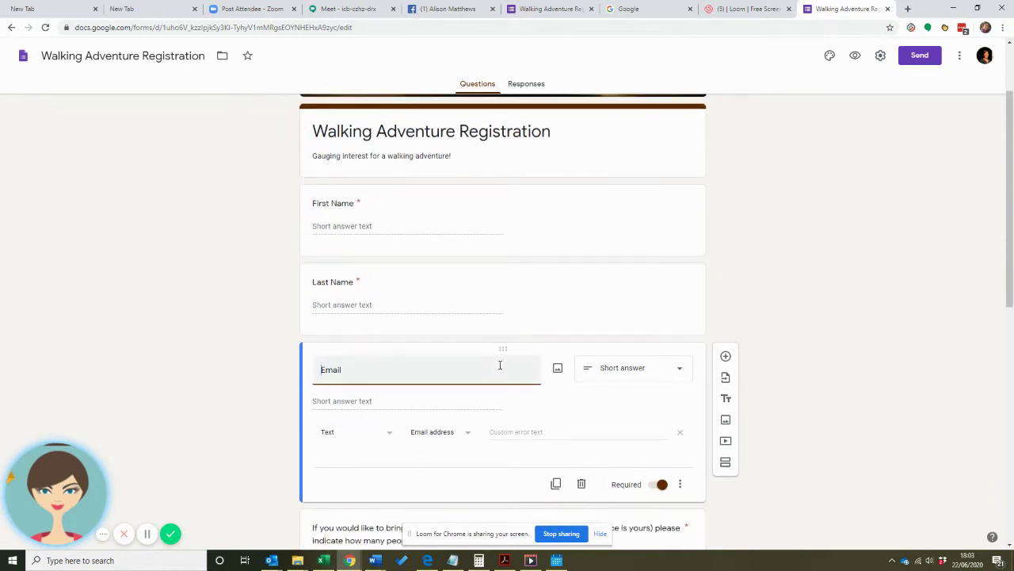
pyautogui.click(515, 312)
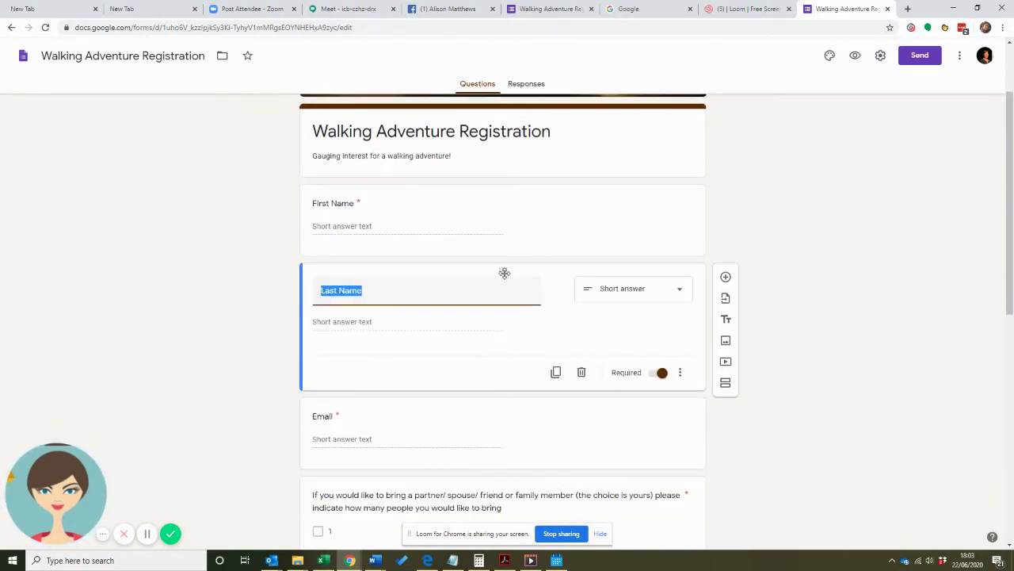
pyautogui.moveTo(503, 272); pyautogui.dragTo(498, 354)
pyautogui.scroll(-3, 528, 362)
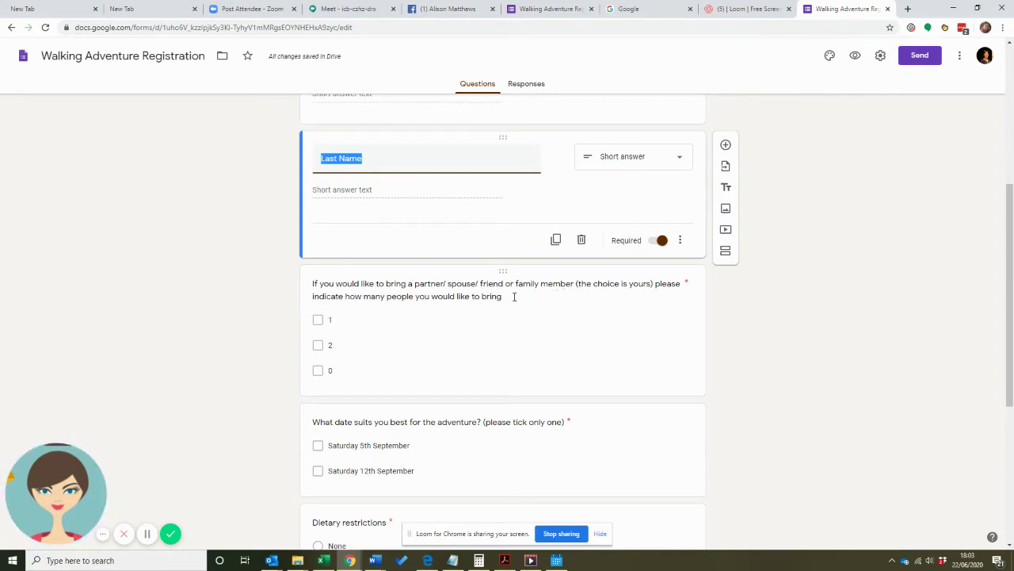
# - Reorder the partner question's answers to 0, 1, 2, then duplicate the question
pyautogui.click(323, 381)
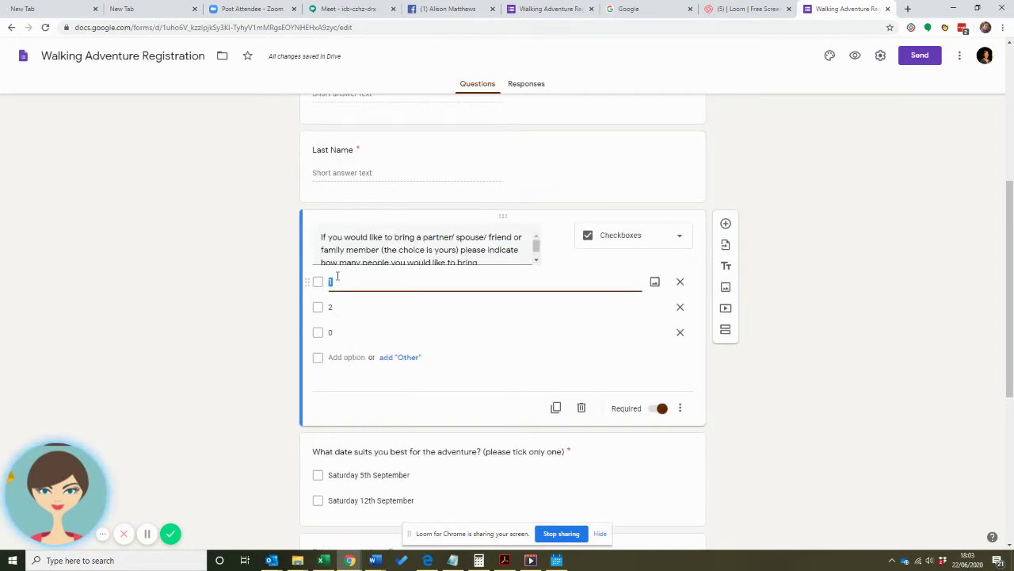
pyautogui.moveTo(309, 333); pyautogui.dragTo(307, 281)
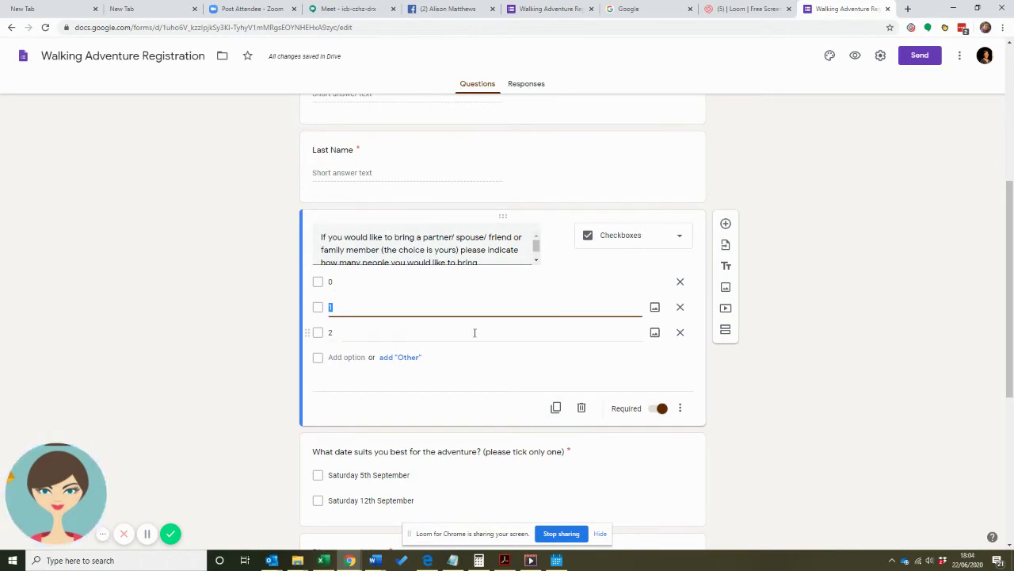
pyautogui.click(555, 407)
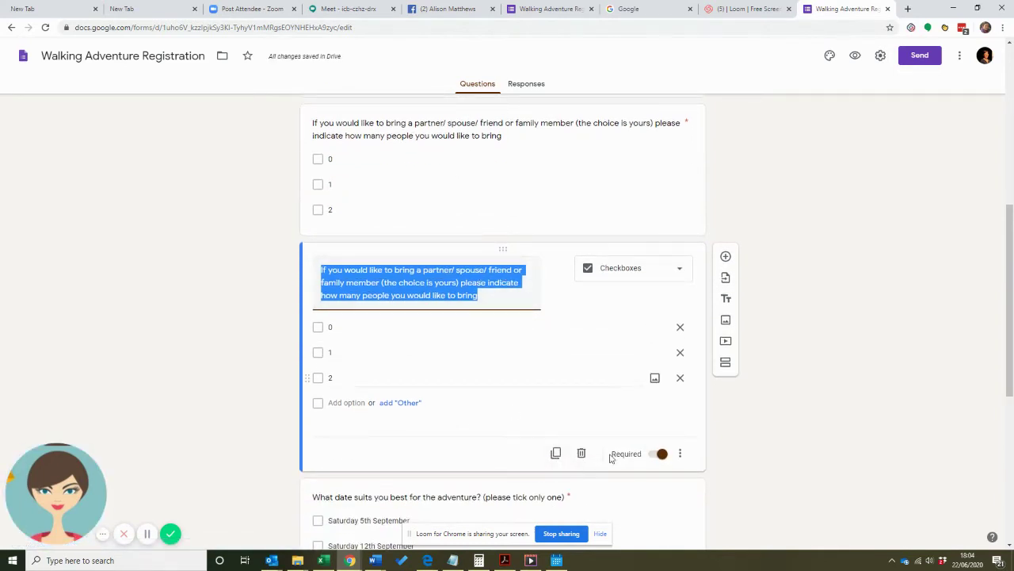
# - Scroll down past the partner question to the date, dietary and mailing-list questions
pyautogui.scroll(-2, 583, 460)
pyautogui.scroll(1, 562, 333)
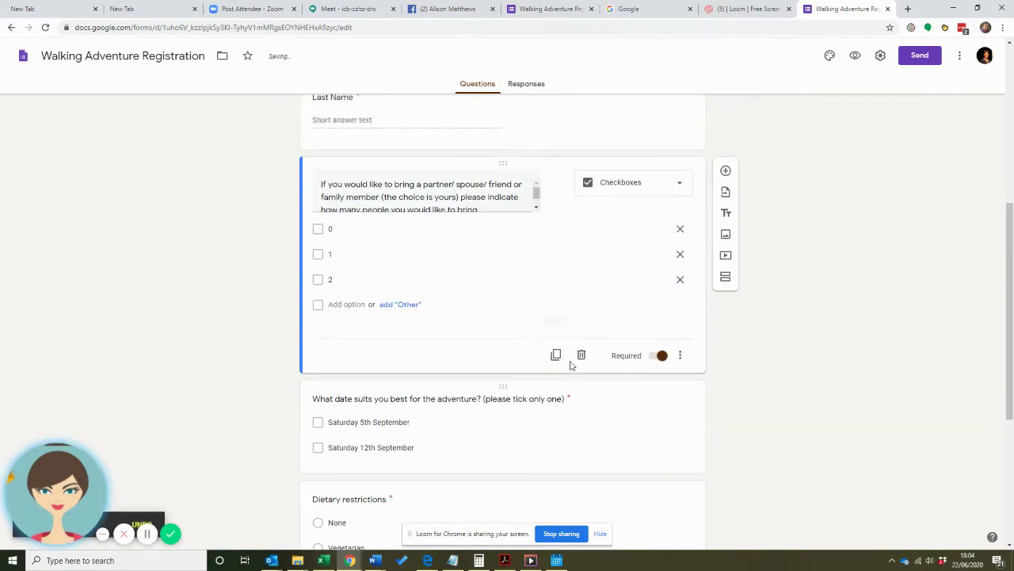
pyautogui.scroll(-1, 564, 380)
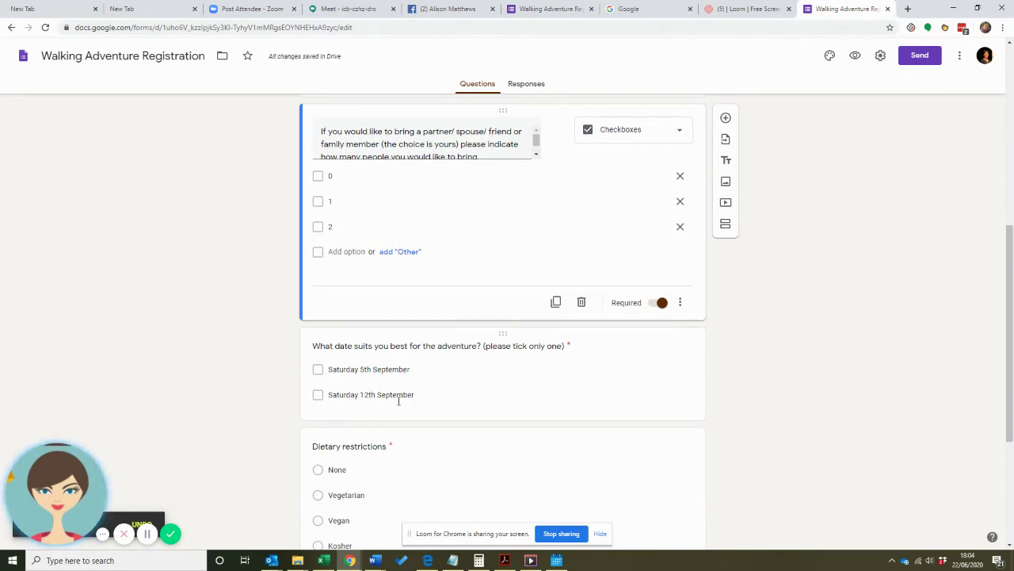
pyautogui.scroll(-1, 399, 401)
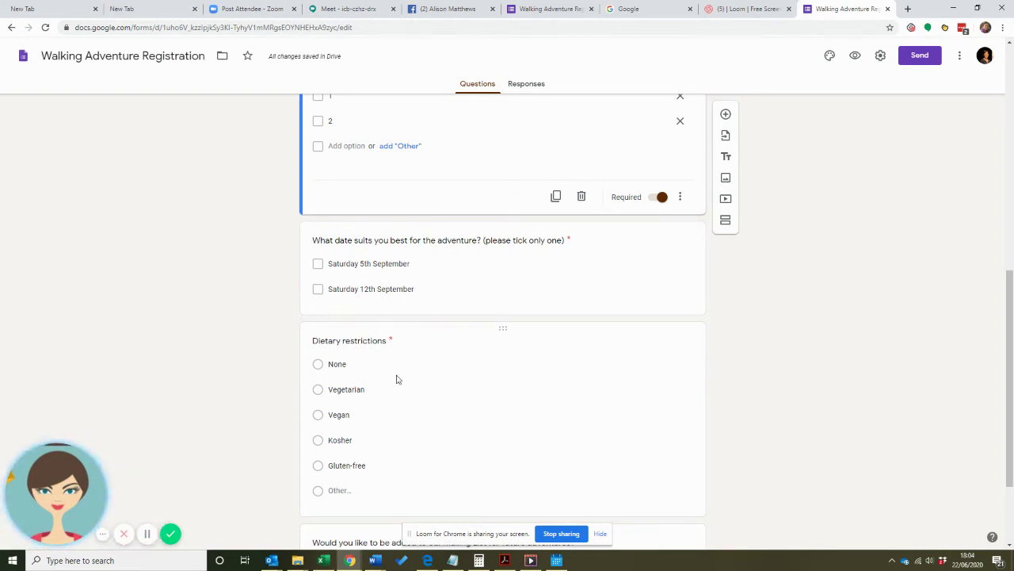
pyautogui.scroll(-1, 434, 412)
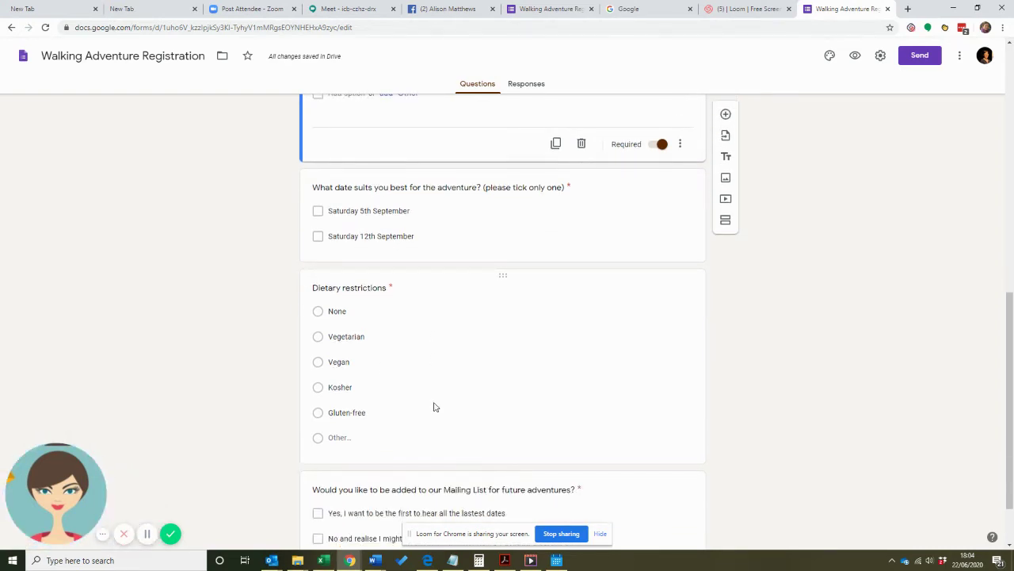
pyautogui.scroll(-1, 435, 402)
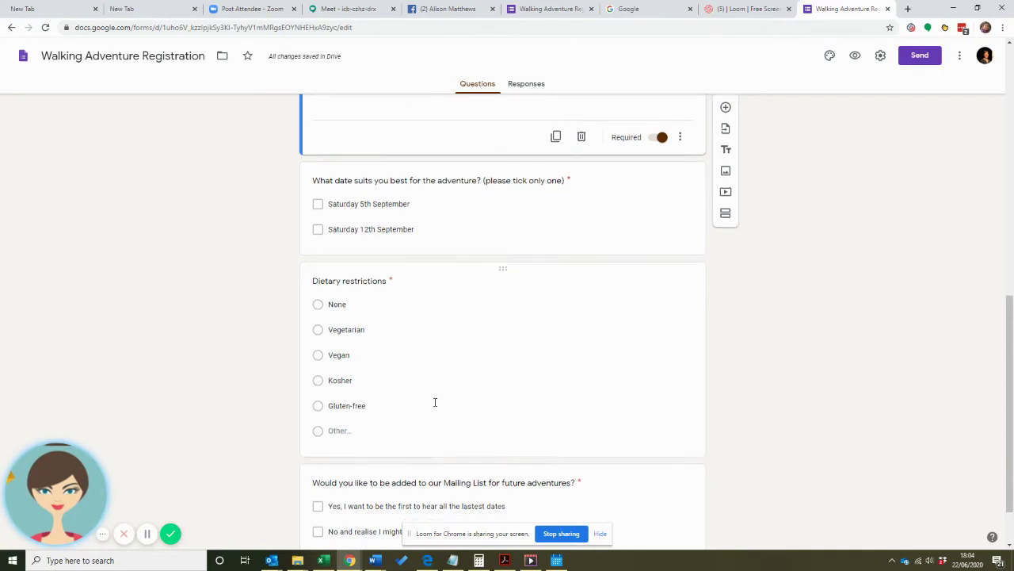
pyautogui.scroll(-1, 435, 402)
pyautogui.scroll(-1, 435, 405)
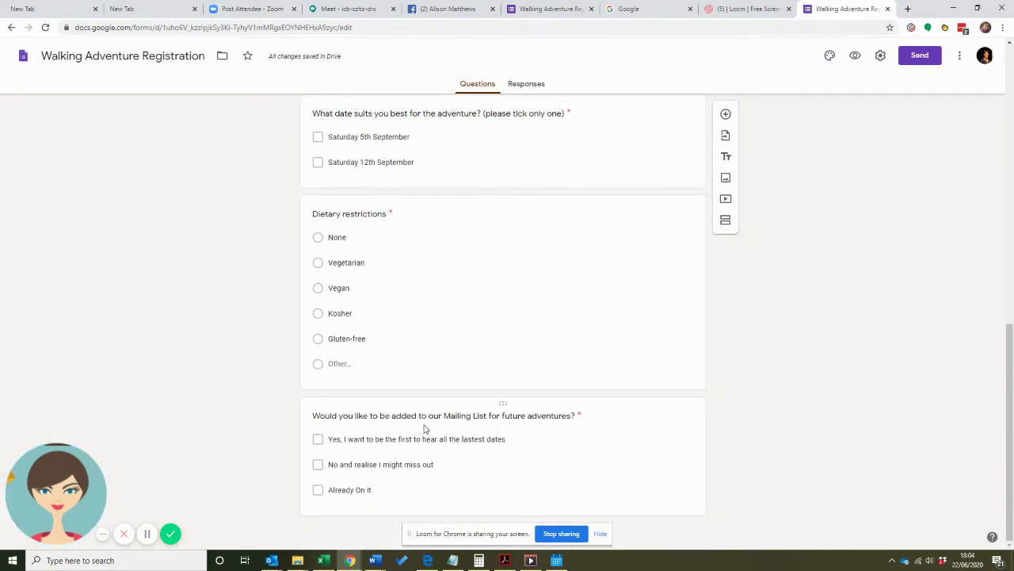
# - Change the Mailing List question type from Checkboxes to Multiple choice
pyautogui.click(570, 415)
pyautogui.press('Right')
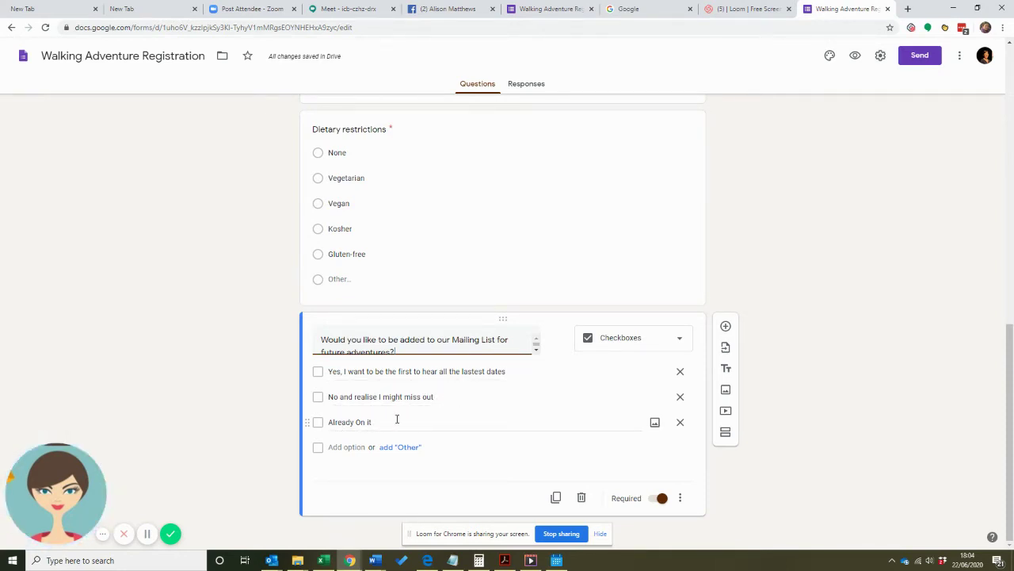
pyautogui.scroll(1, 587, 400)
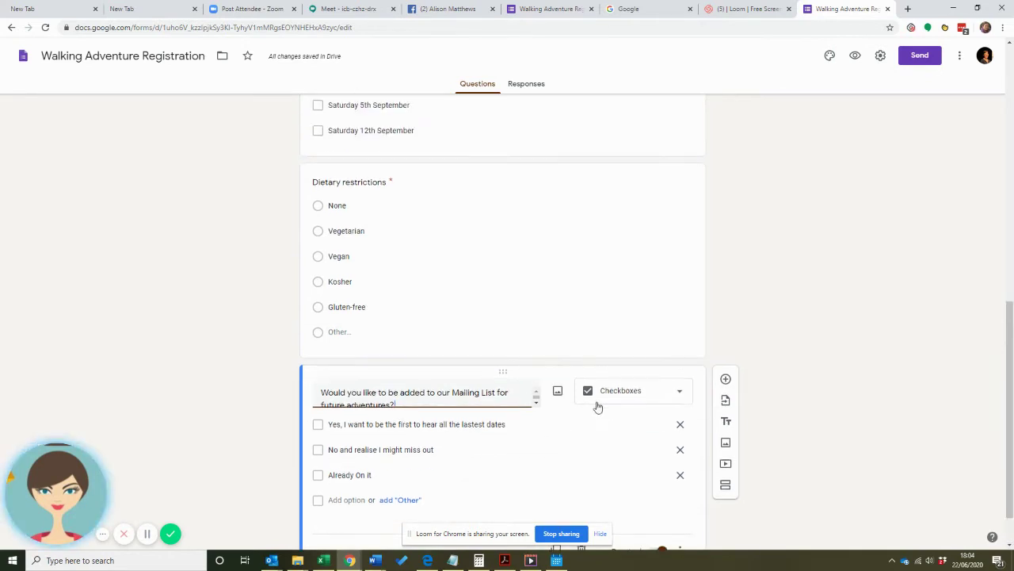
pyautogui.scroll(-1, 591, 459)
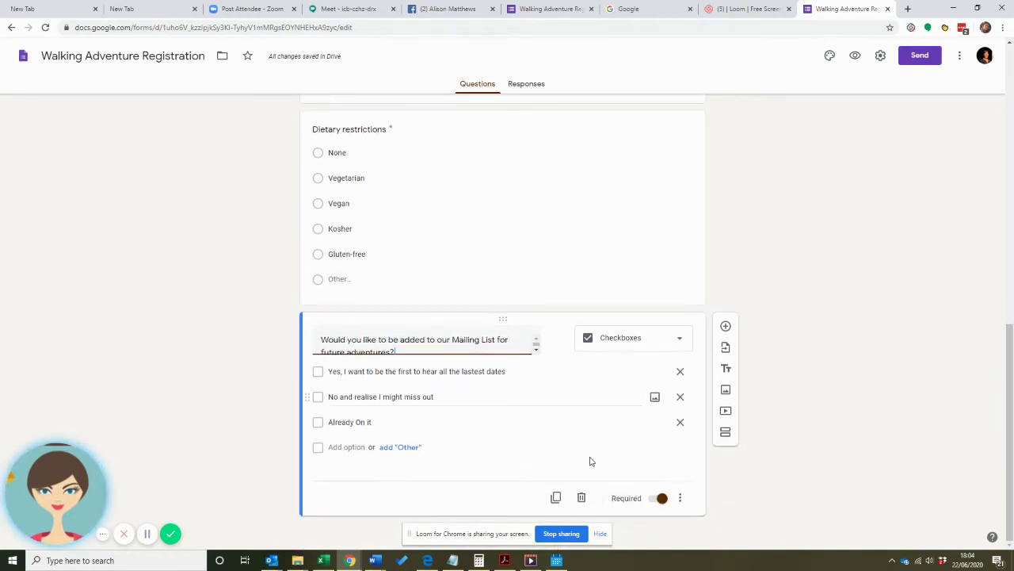
pyautogui.click(643, 344)
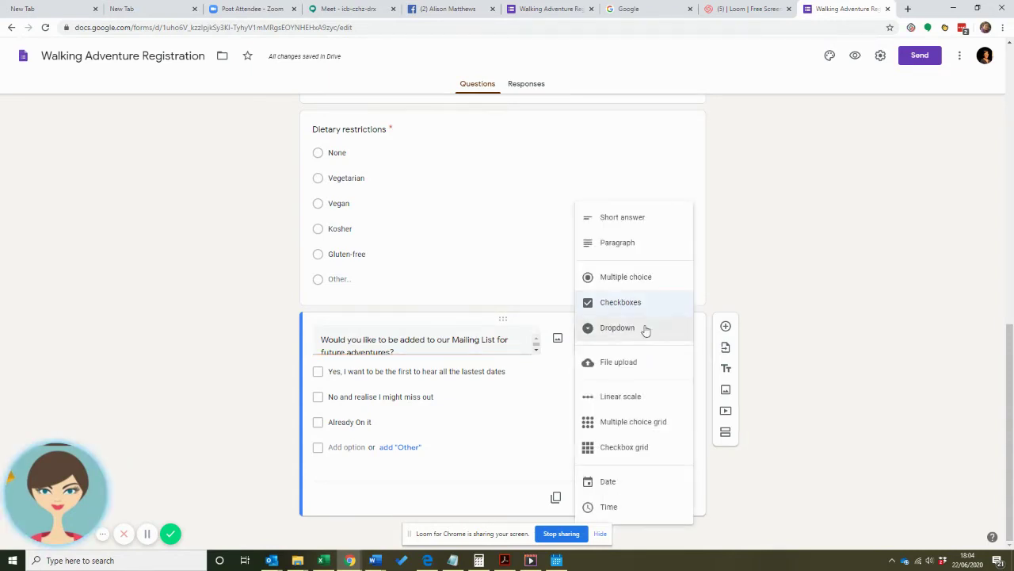
pyautogui.click(644, 285)
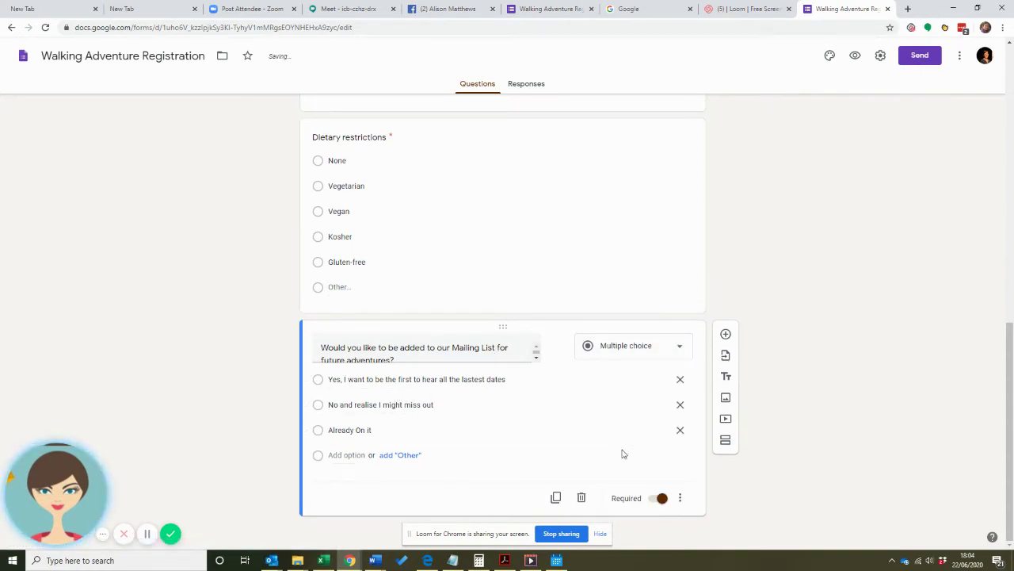
pyautogui.scroll(1, 568, 423)
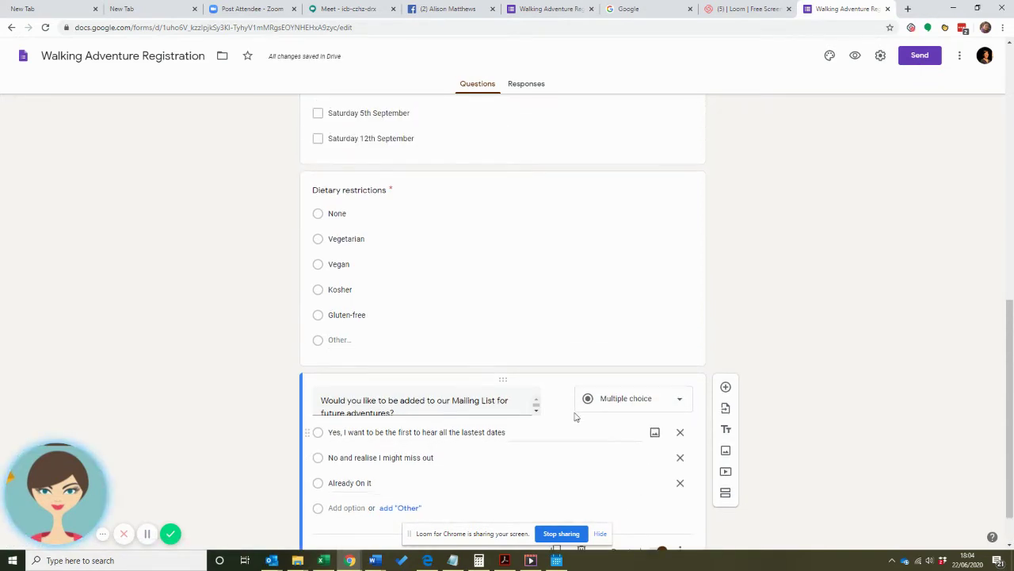
# - Change the Dietary restrictions question type to Checkboxes
pyautogui.click(537, 252)
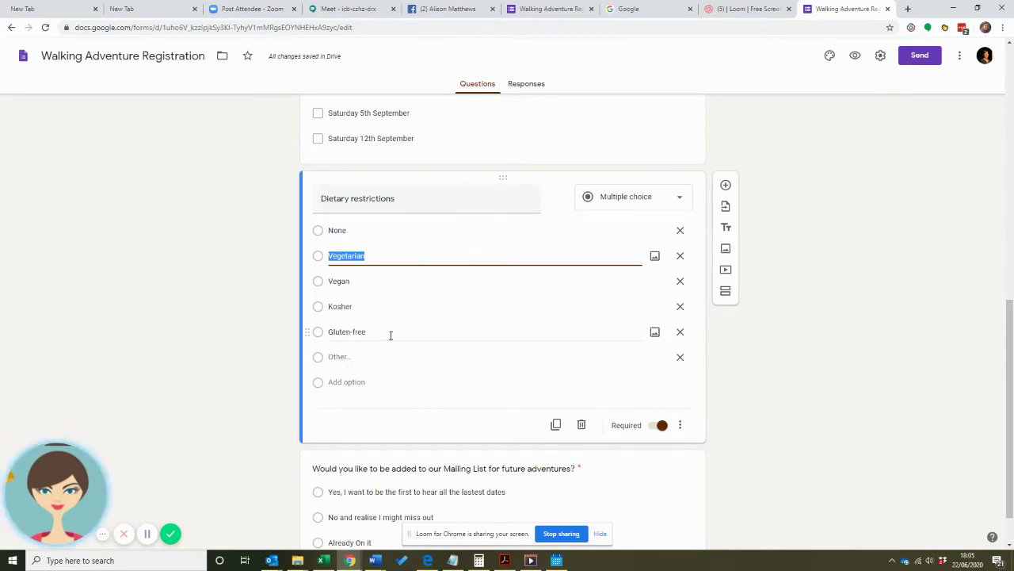
pyautogui.click(364, 359)
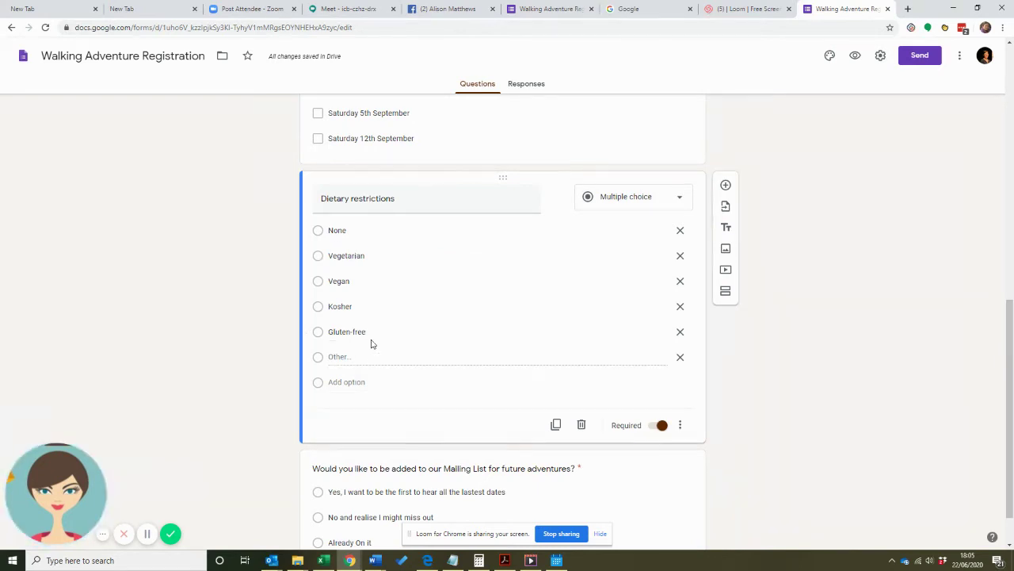
pyautogui.click(631, 204)
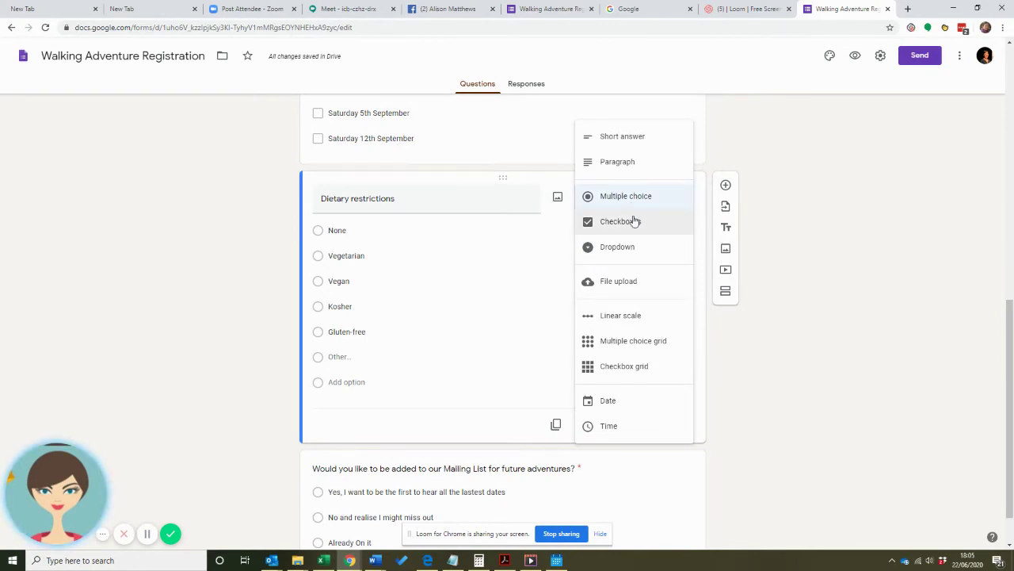
pyautogui.click(570, 485)
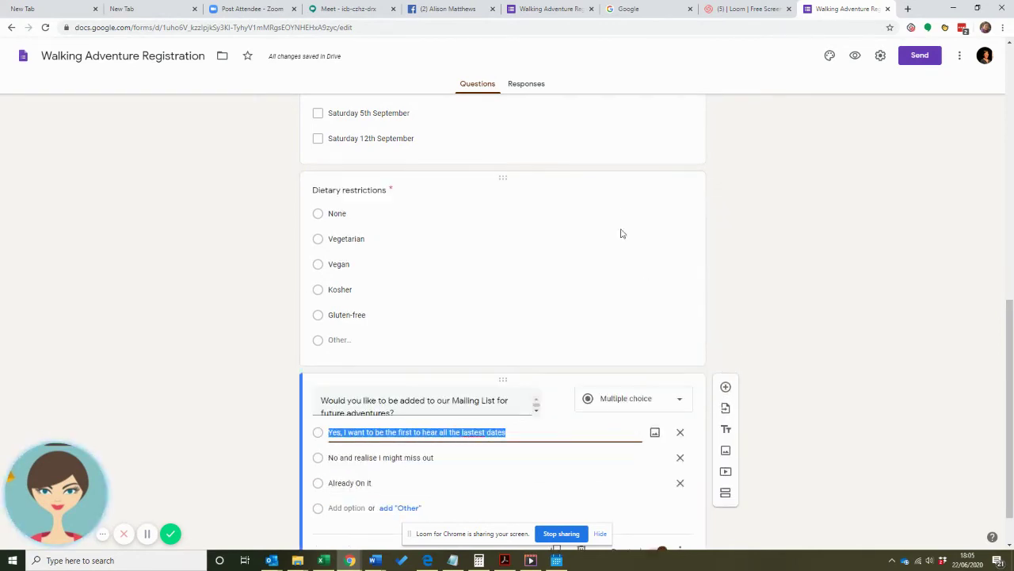
pyautogui.click(623, 189)
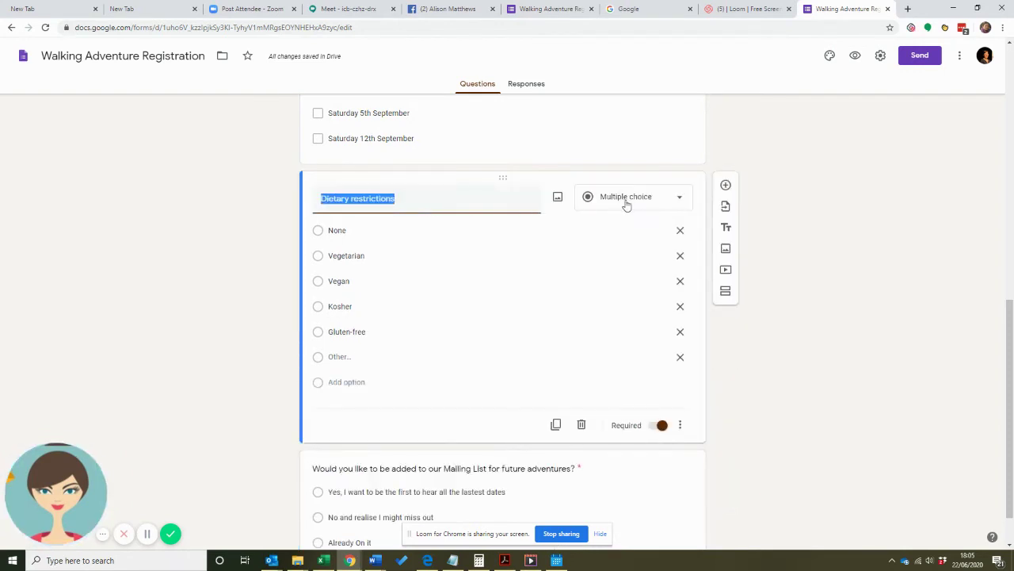
pyautogui.click(634, 200)
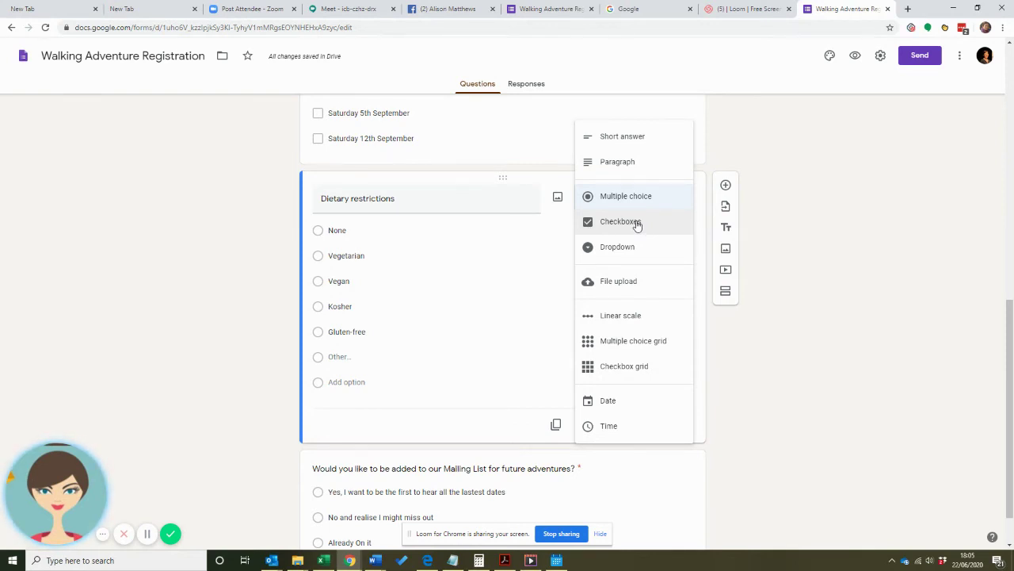
pyautogui.click(636, 224)
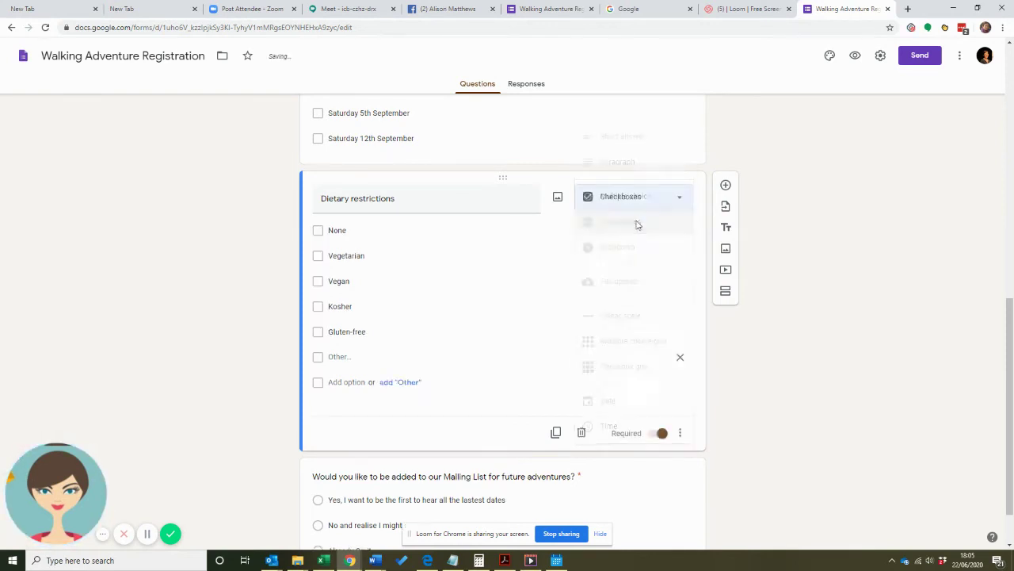
# - Add a 'Dairy Intolerant' answer option after Gluten-free
pyautogui.click(361, 381)
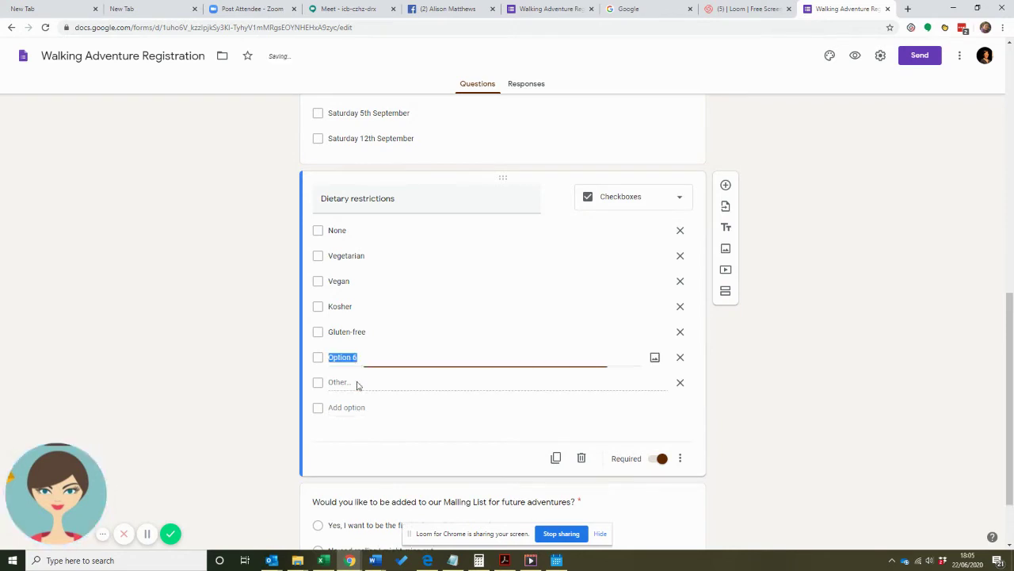
pyautogui.write('Dia')
pyautogui.write('ry ')
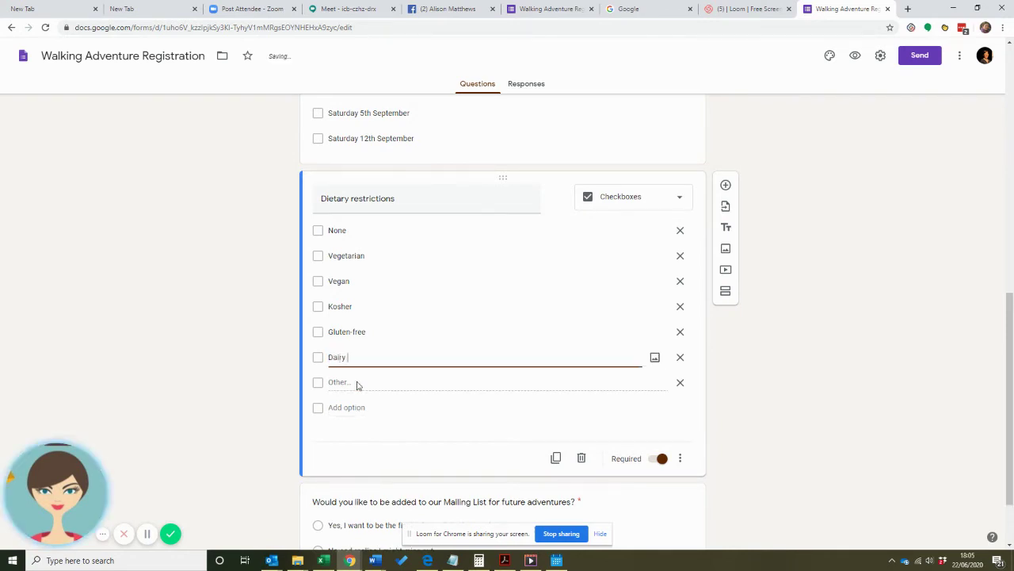
pyautogui.write('Intolerant')
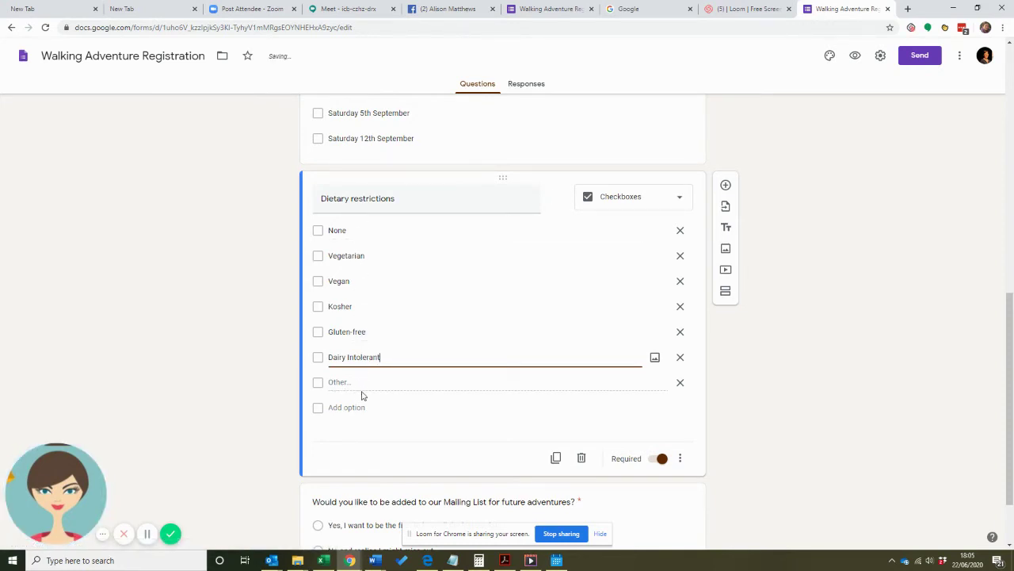
pyautogui.scroll(1, 528, 328)
pyautogui.scroll(2, 575, 397)
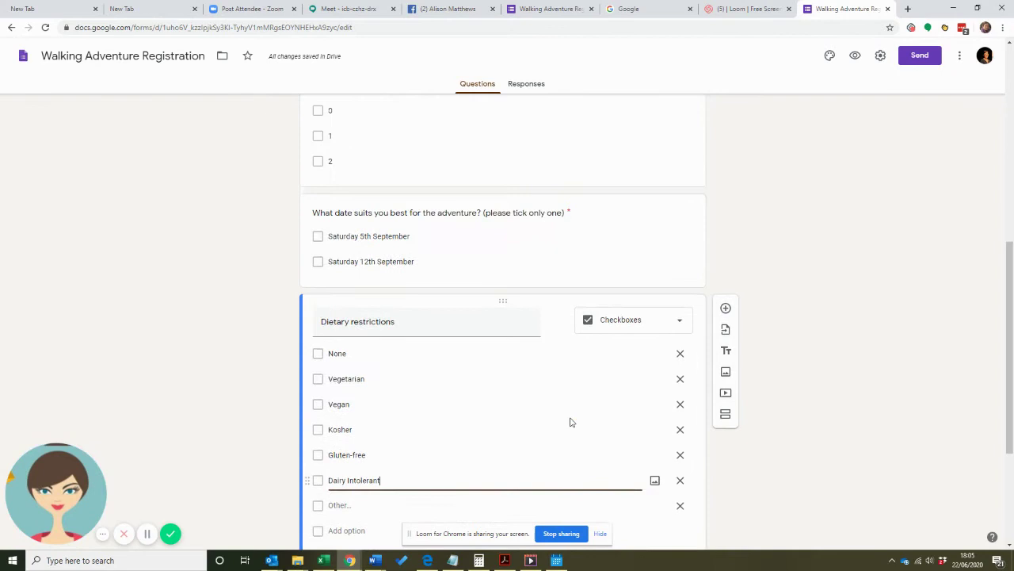
pyautogui.scroll(8, 488, 268)
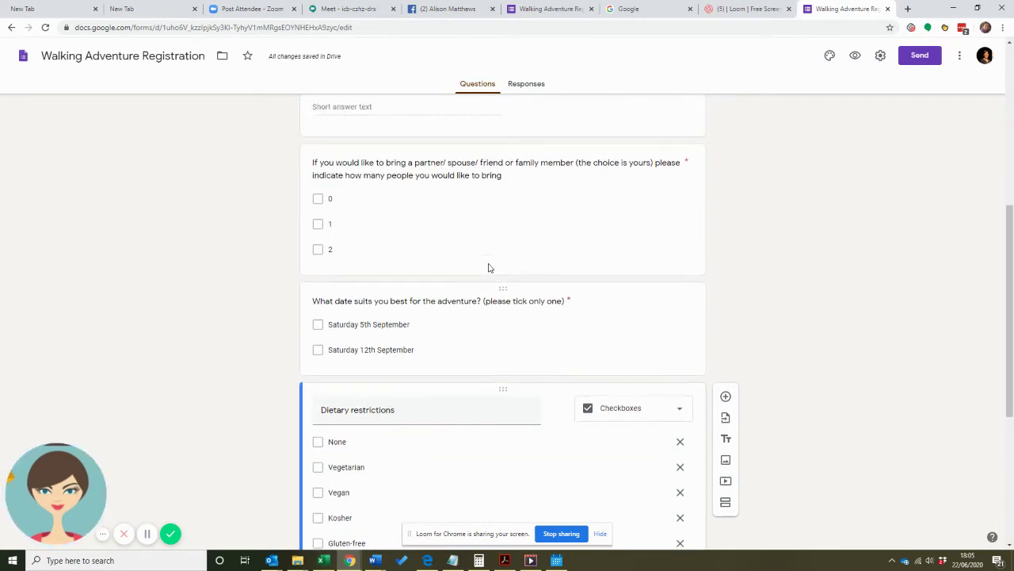
pyautogui.scroll(-10, 549, 391)
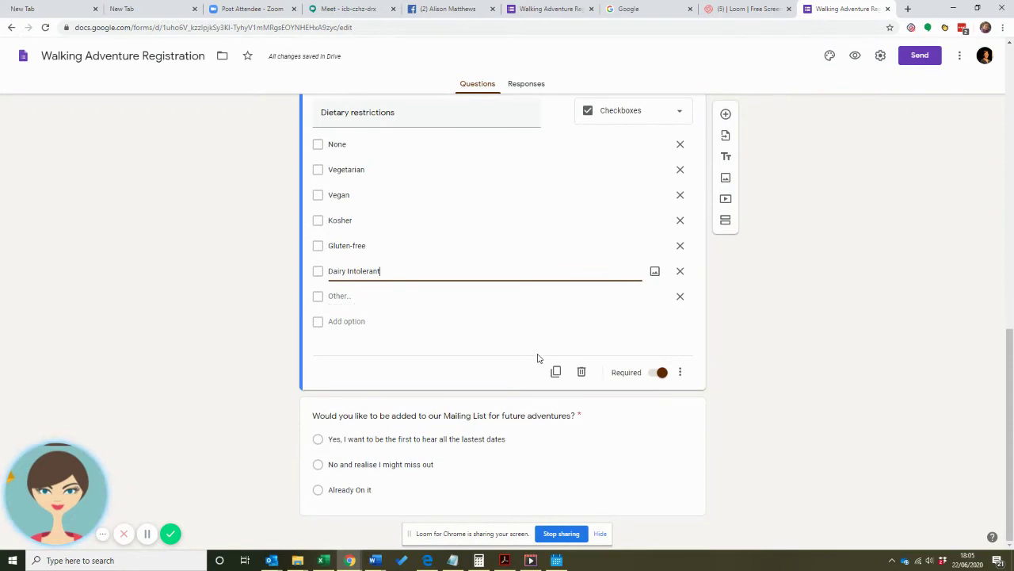
pyautogui.scroll(10, 516, 356)
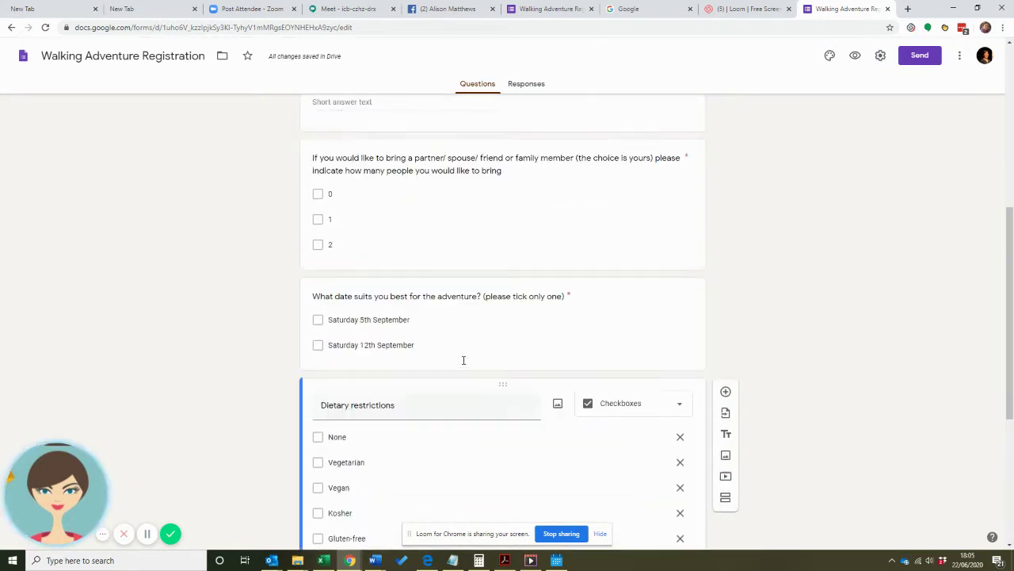
pyautogui.scroll(-9, 464, 365)
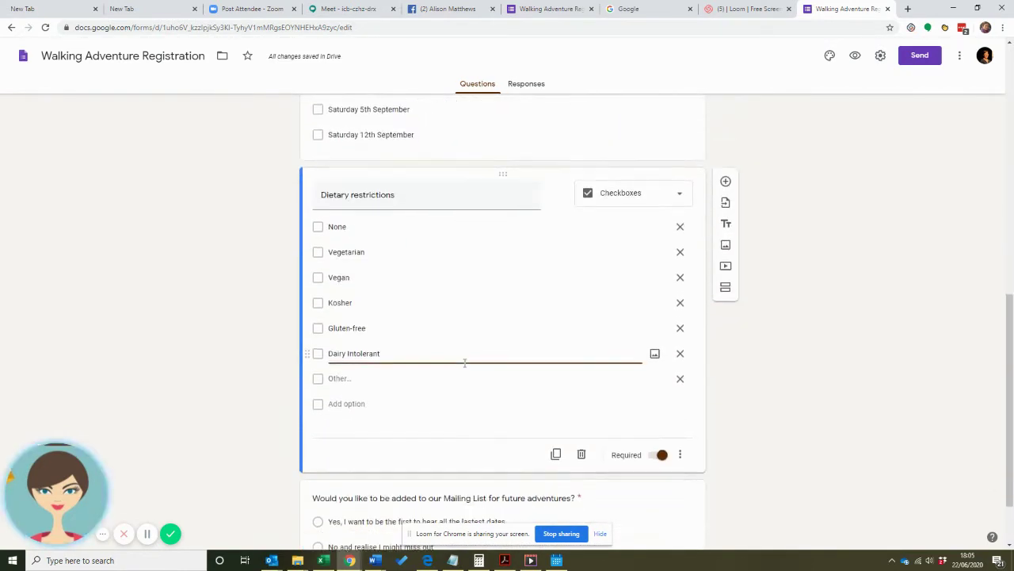
pyautogui.scroll(4, 508, 357)
pyautogui.scroll(8, 508, 358)
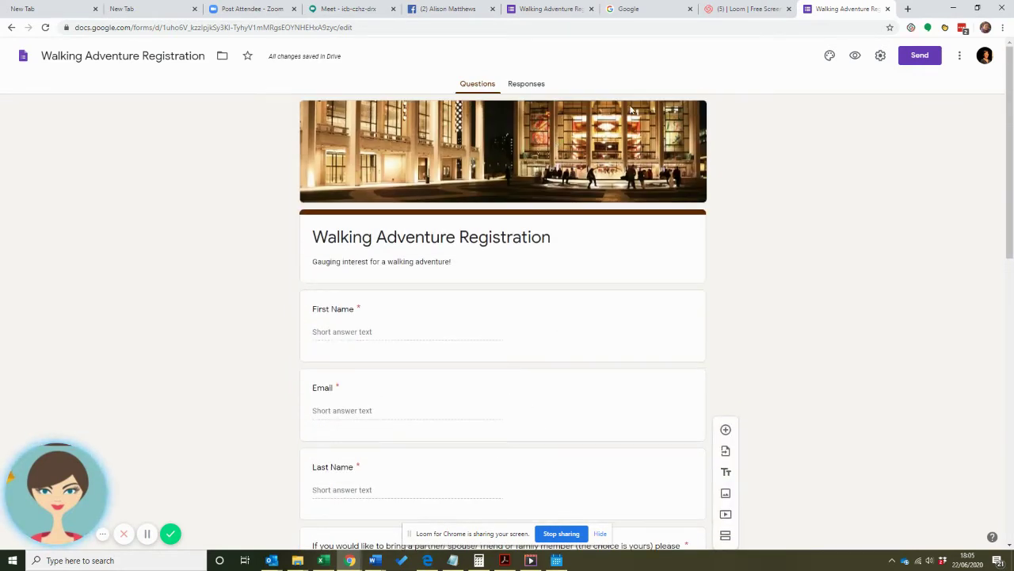
# - Pick the green theme colour swatch and the Playful font style in the theme panel
pyautogui.click(829, 57)
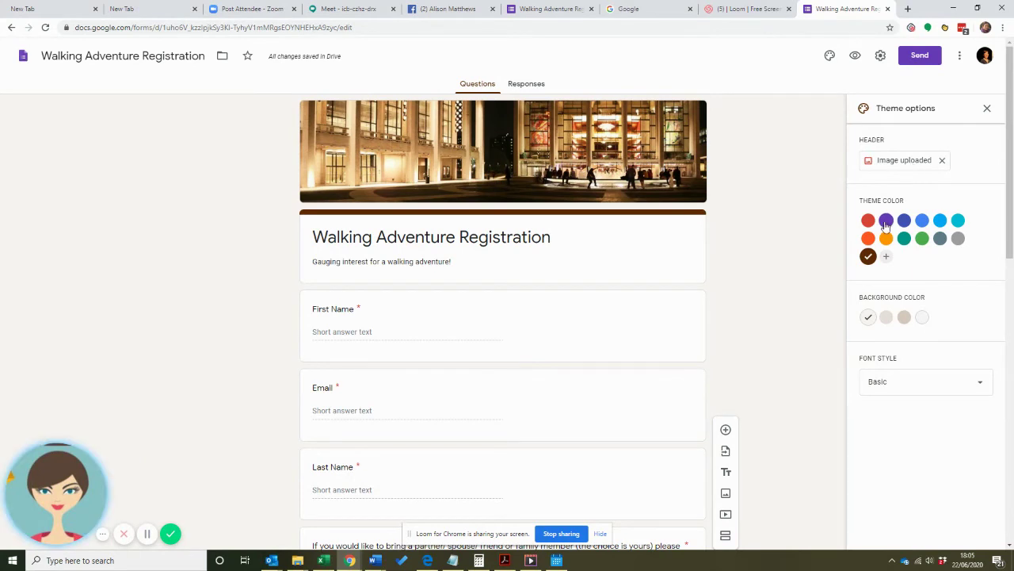
pyautogui.click(922, 238)
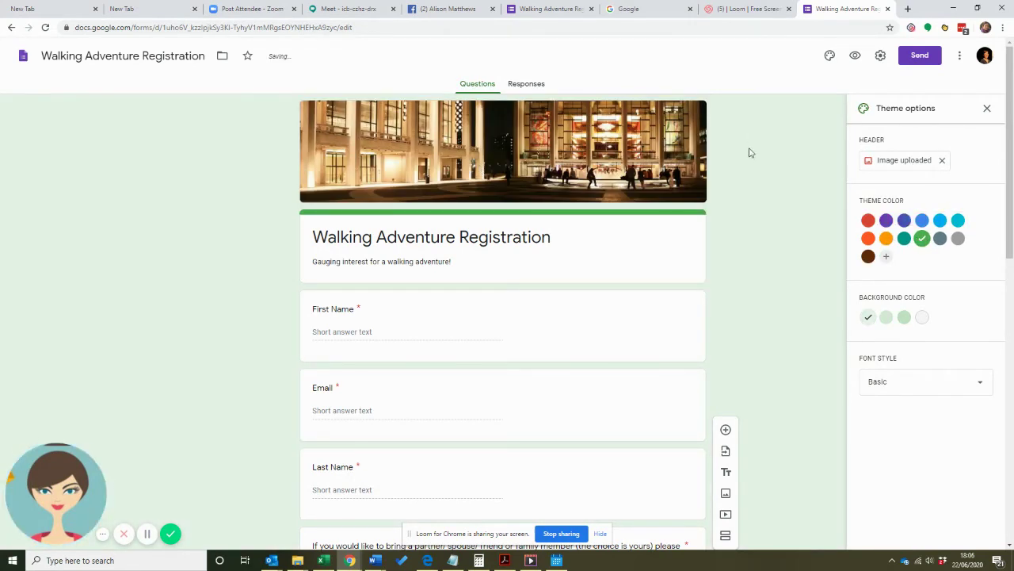
pyautogui.click(940, 385)
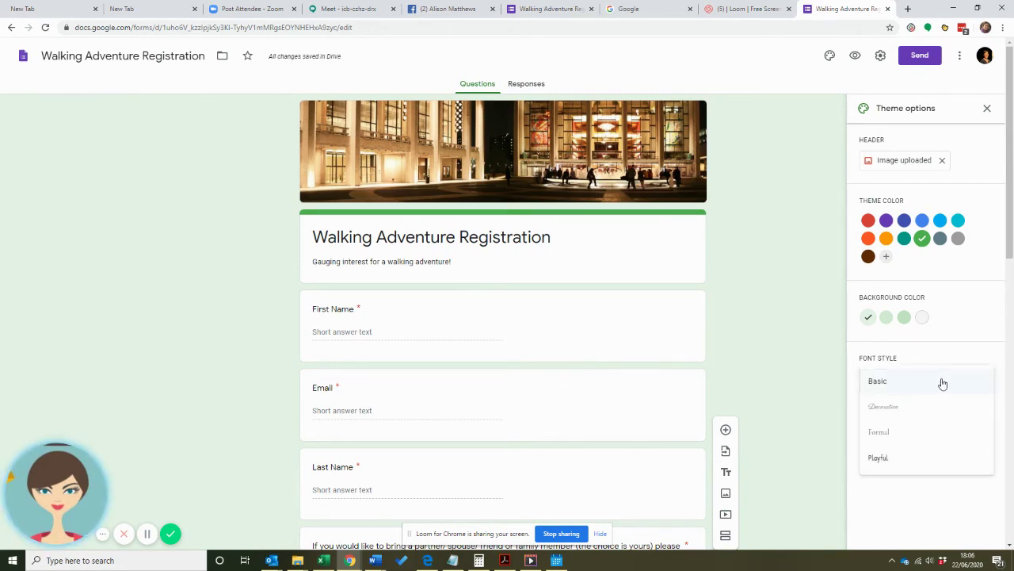
pyautogui.click(923, 461)
pyautogui.scroll(-3, 755, 293)
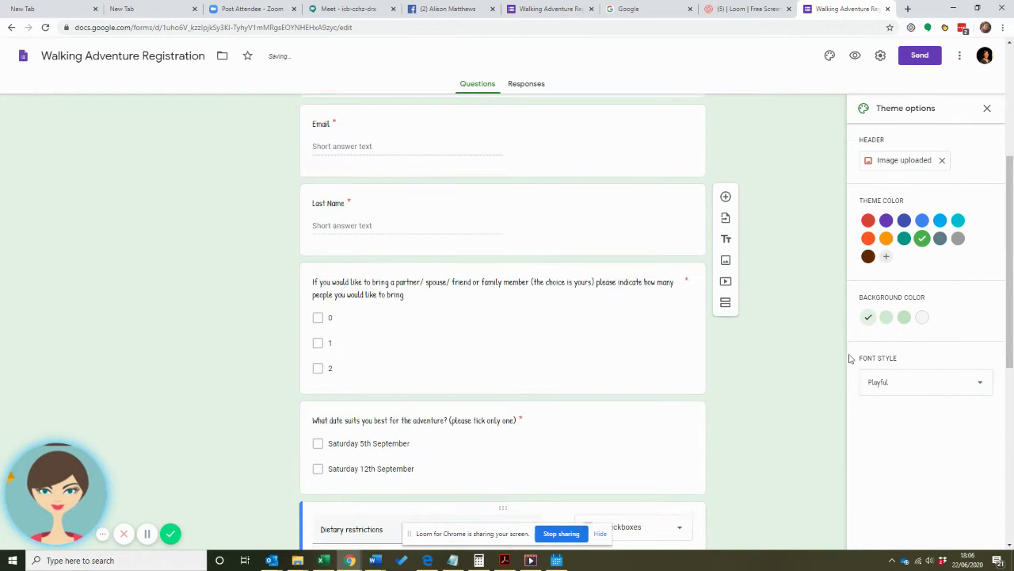
pyautogui.scroll(1, 560, 294)
pyautogui.scroll(2, 566, 283)
pyautogui.scroll(-3, 567, 341)
pyautogui.scroll(-4, 567, 341)
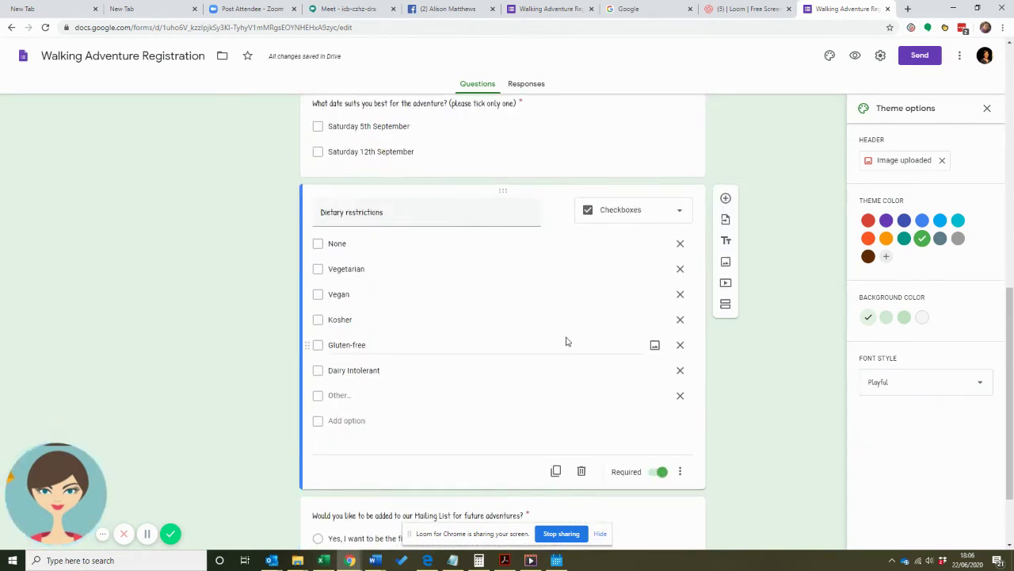
pyautogui.scroll(7, 566, 340)
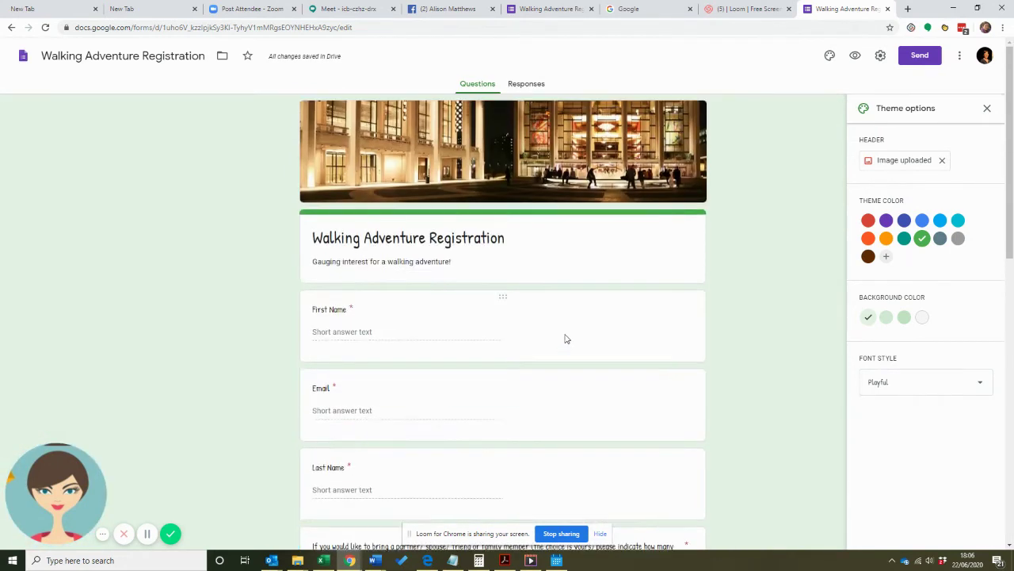
pyautogui.click(855, 55)
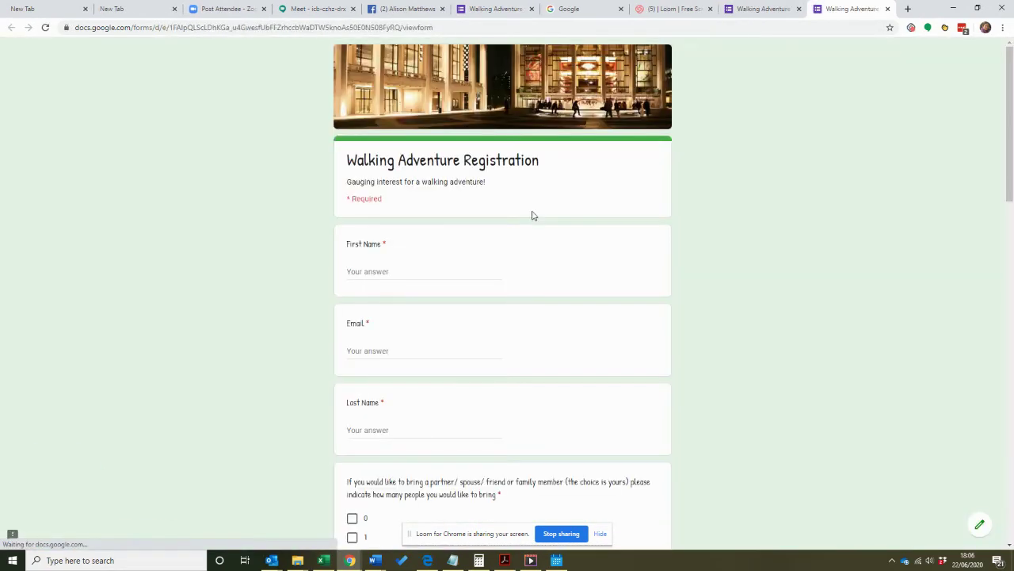
pyautogui.scroll(-7, 532, 317)
pyautogui.scroll(7, 532, 317)
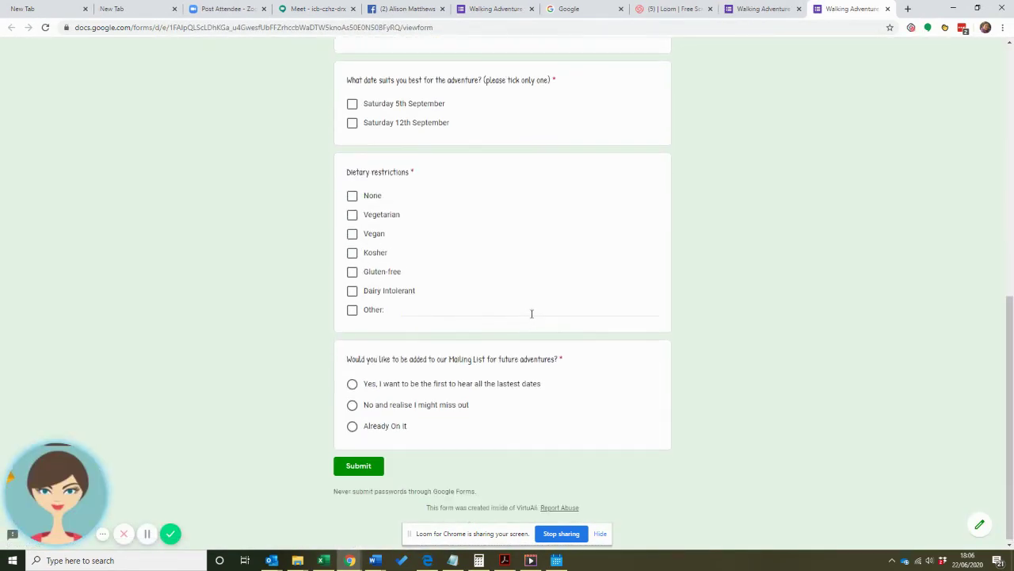
pyautogui.click(749, 11)
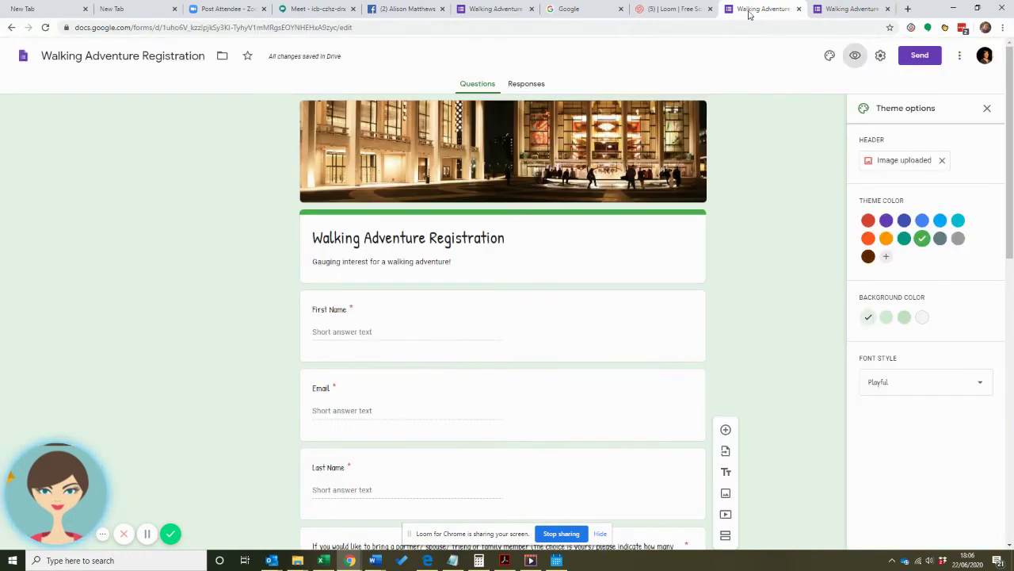
# - Open Send form and select the email subject and message text
pyautogui.click(926, 60)
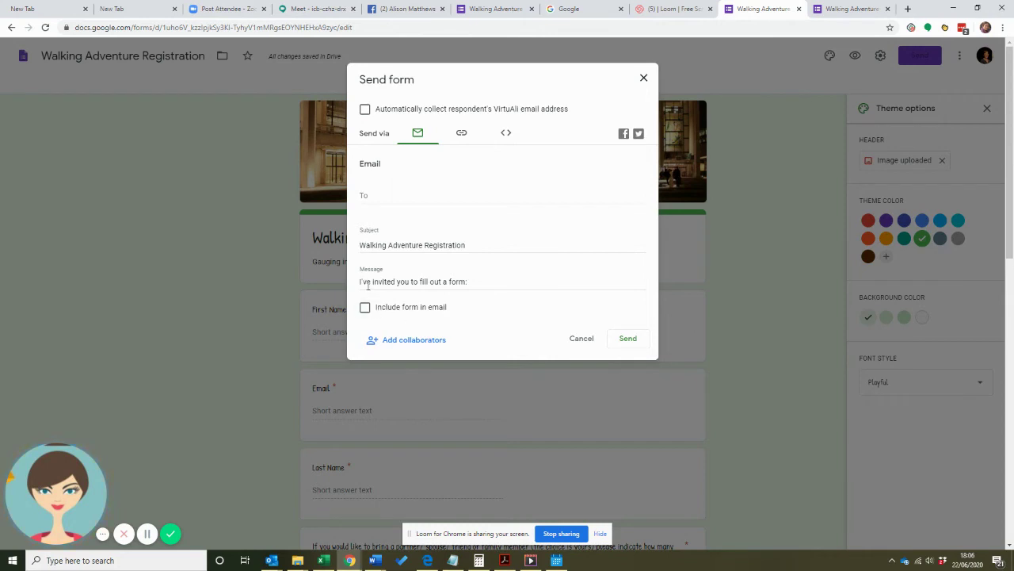
pyautogui.moveTo(362, 282)
pyautogui.mouseDown()
pyautogui.moveTo(470, 281)
pyautogui.moveTo(349, 280)
pyautogui.mouseUp()
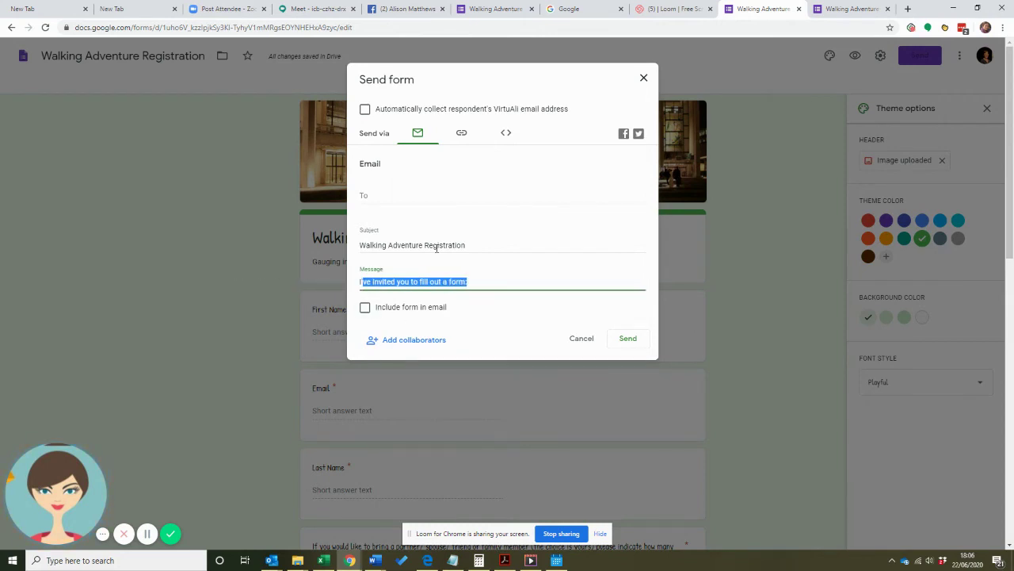
pyautogui.click(415, 245)
pyautogui.moveTo(466, 245); pyautogui.dragTo(366, 254)
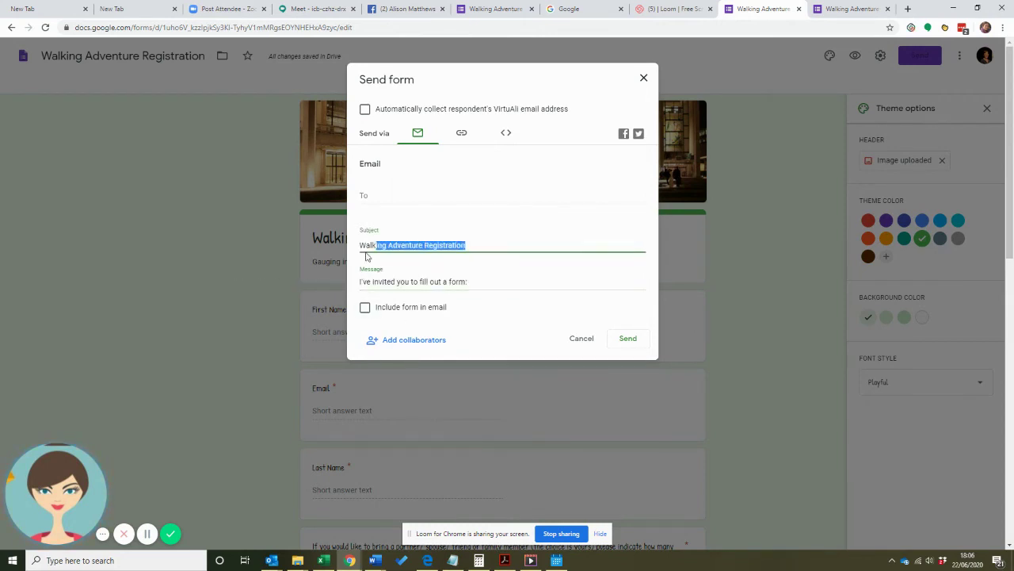
# - Shorten the form link to forms.gle, select it, and close the dialog
pyautogui.click(462, 133)
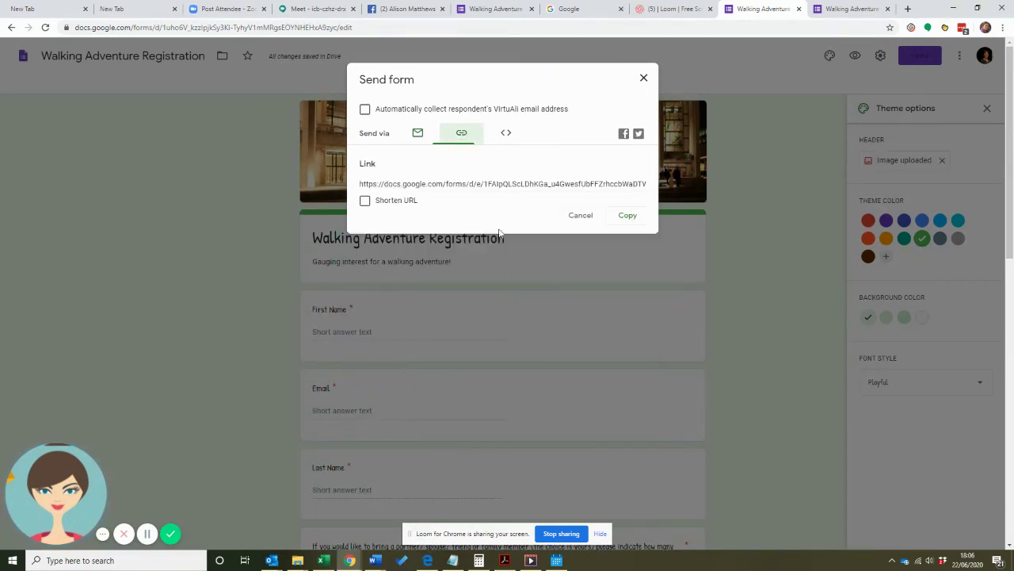
pyautogui.click(365, 200)
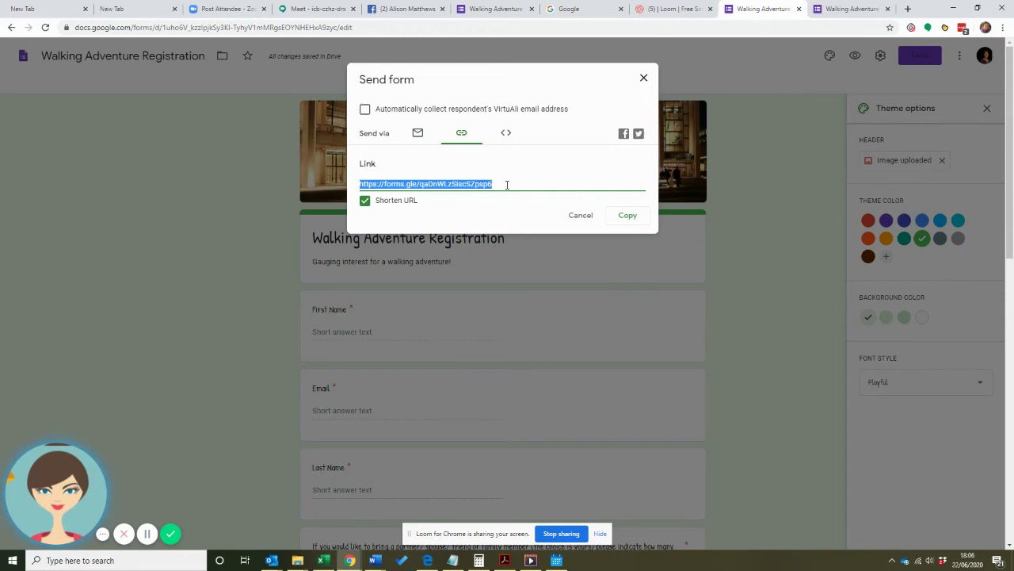
pyautogui.click(505, 134)
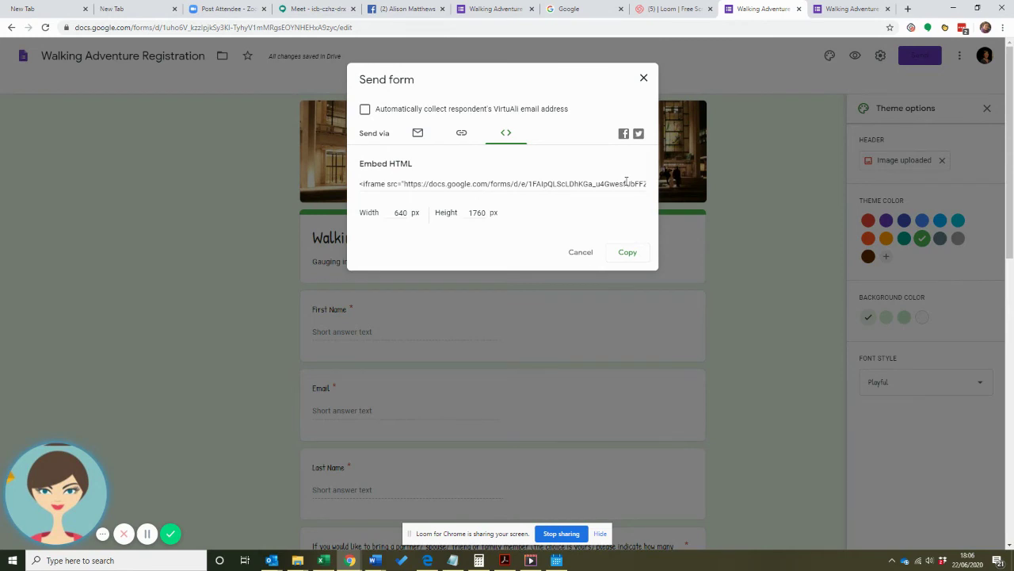
pyautogui.click(463, 134)
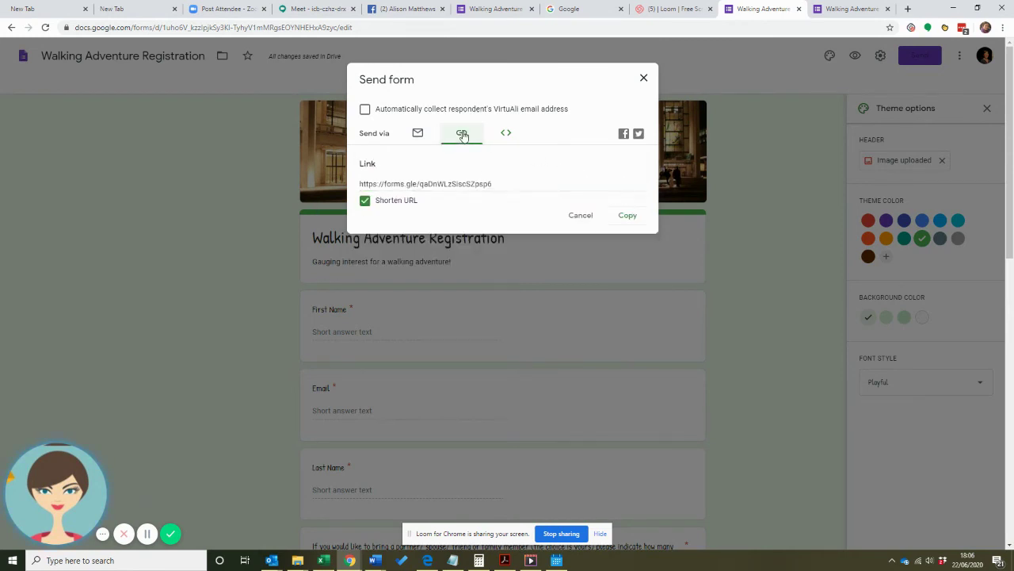
pyautogui.click(515, 184)
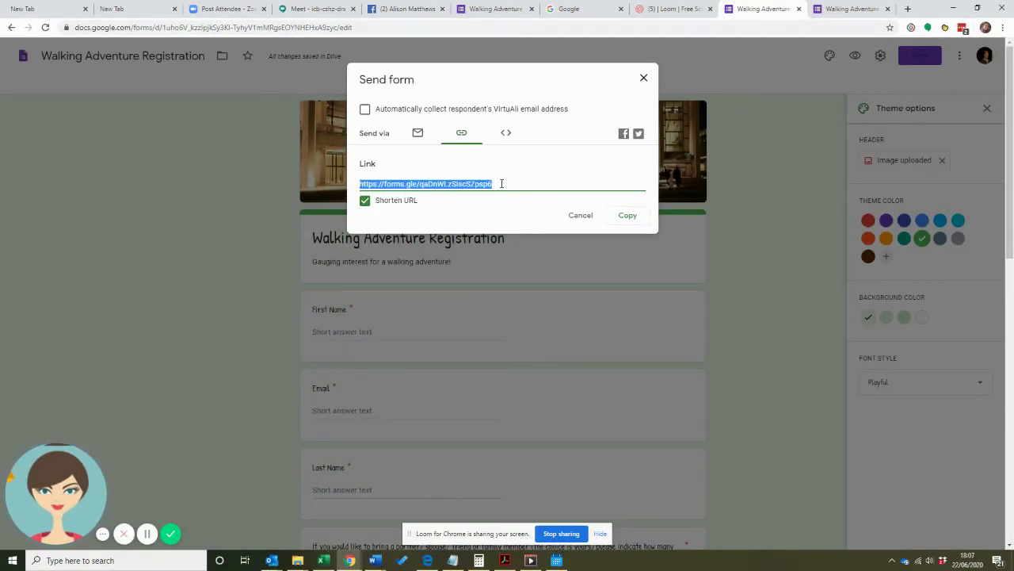
pyautogui.click(586, 218)
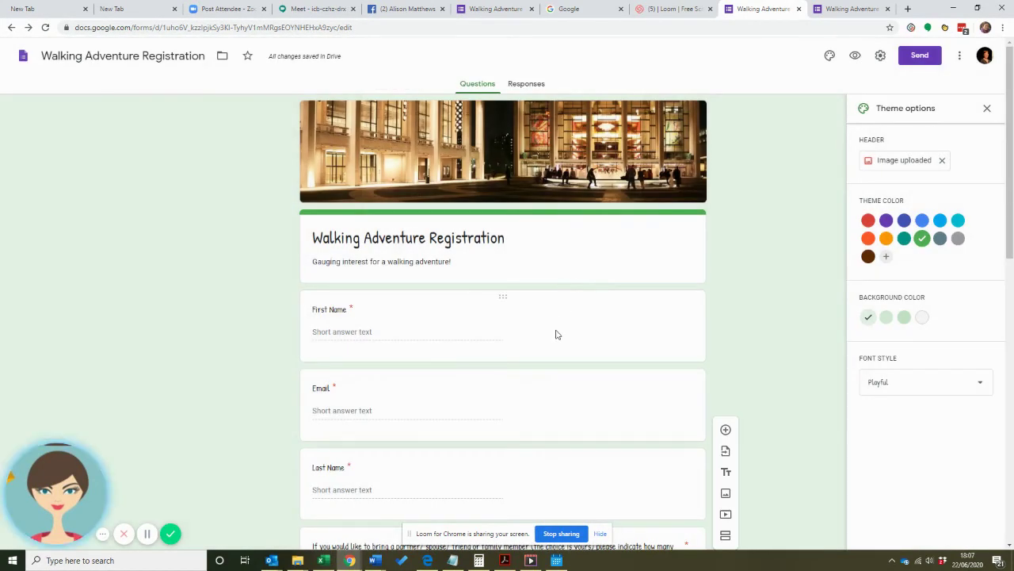
# - Switch between the Questions and Responses tabs, ending on Responses
pyautogui.scroll(-3, 556, 332)
pyautogui.scroll(3, 558, 331)
pyautogui.click(525, 84)
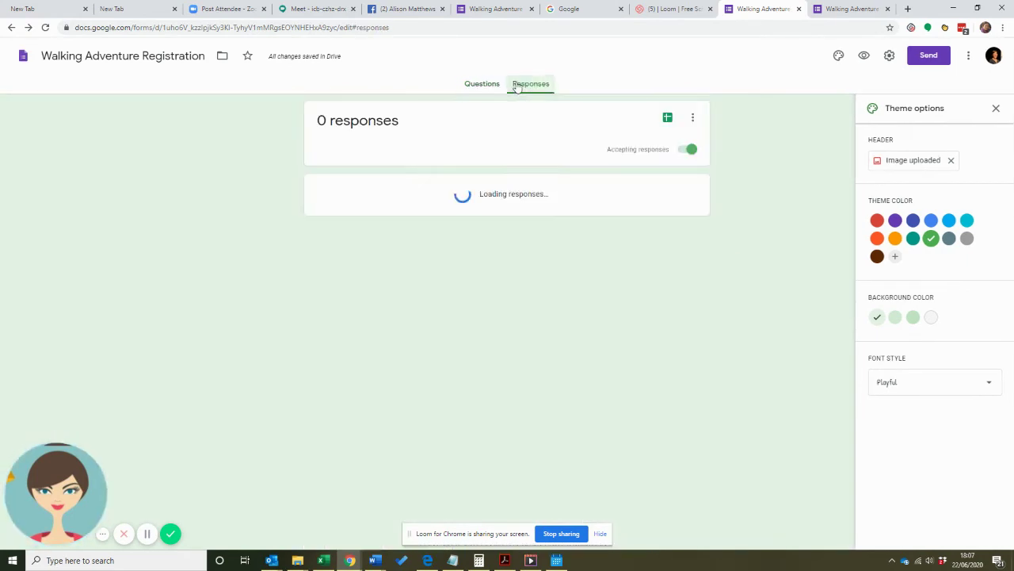
pyautogui.click(483, 85)
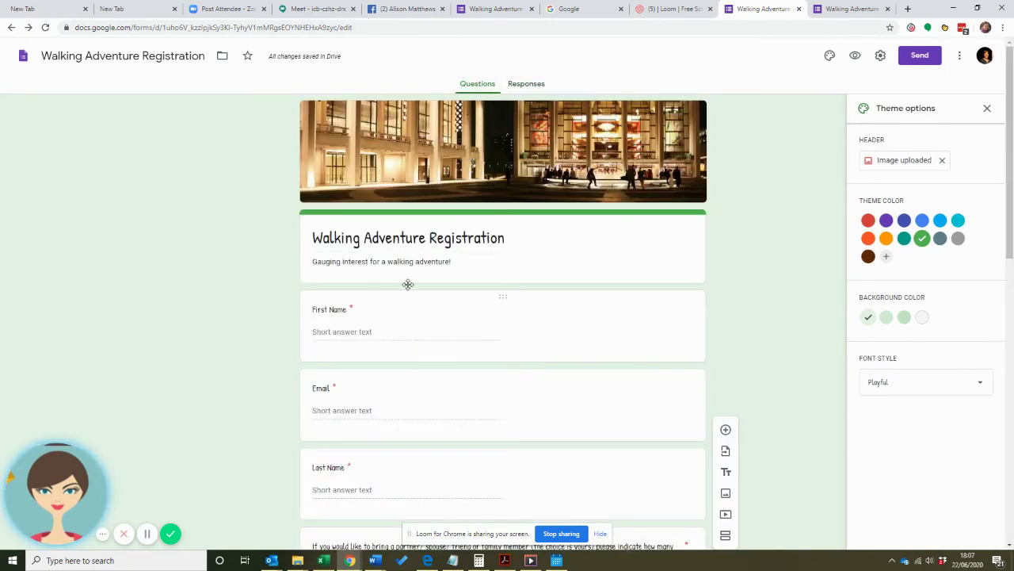
pyautogui.scroll(-2, 512, 288)
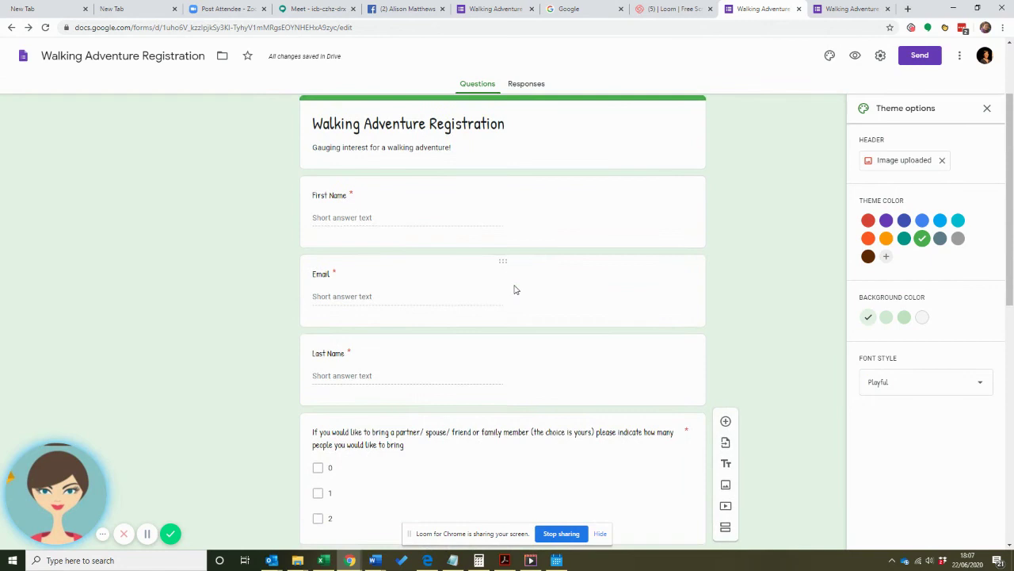
pyautogui.scroll(-7, 515, 290)
pyautogui.scroll(9, 531, 281)
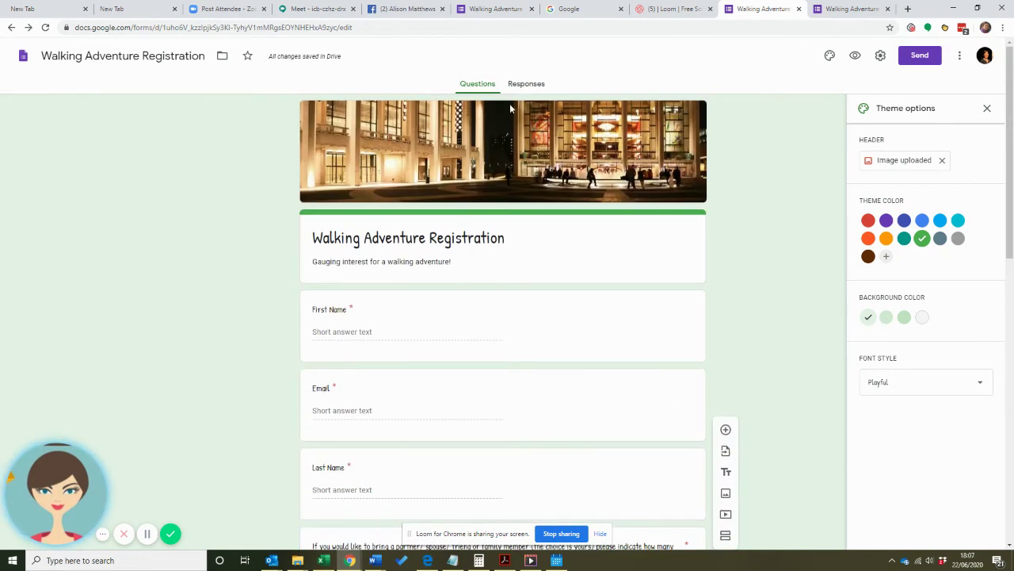
pyautogui.click(527, 85)
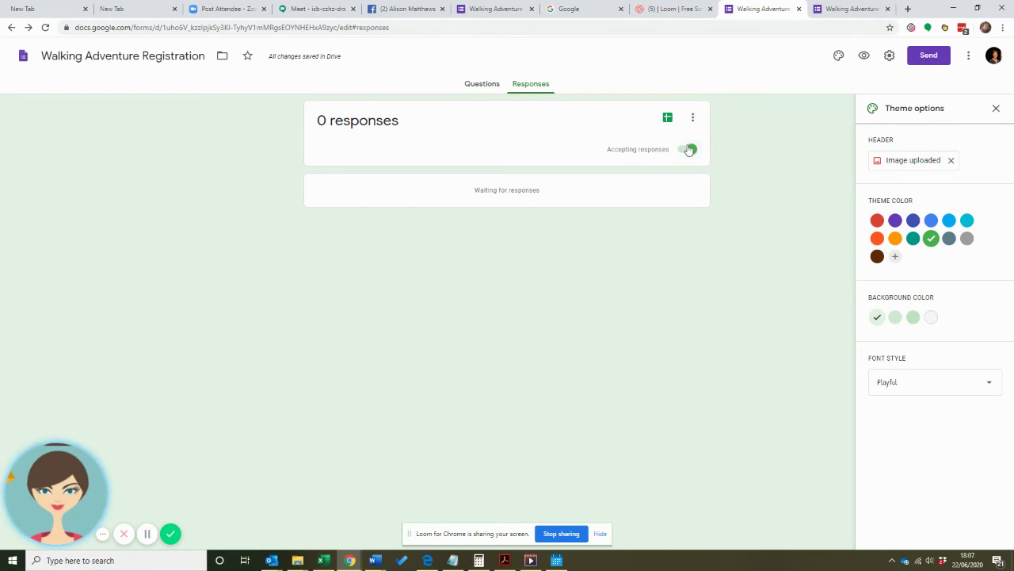
# - Create a linked spreadsheet named '2020 Walking Adventure Registration (Responses)'
pyautogui.click(668, 121)
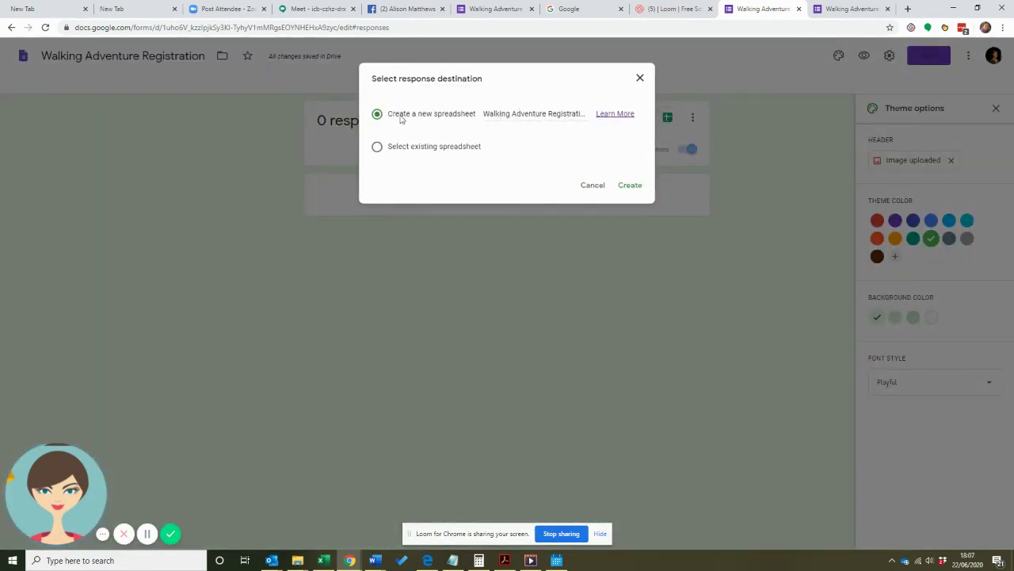
pyautogui.click(483, 114)
pyautogui.write('2020')
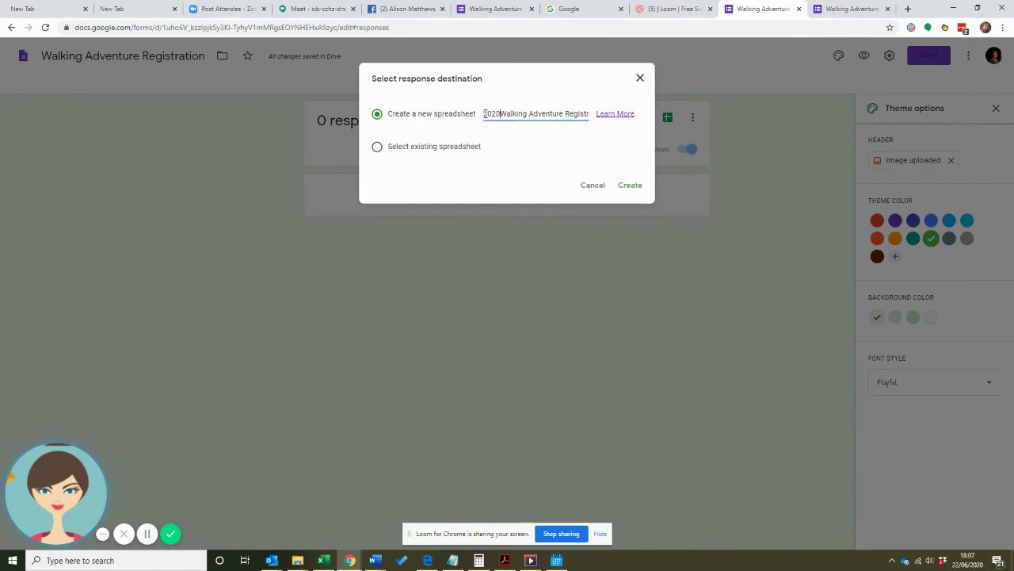
pyautogui.doubleClick(492, 114)
pyautogui.keyDown('shift'); pyautogui.click(588, 113); pyautogui.keyUp('shift')
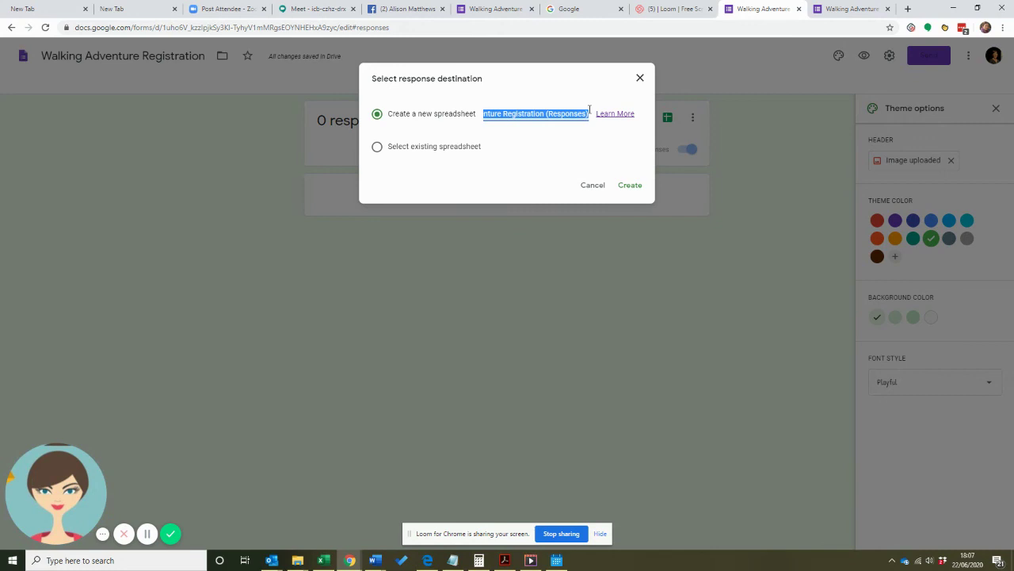
pyautogui.click(641, 187)
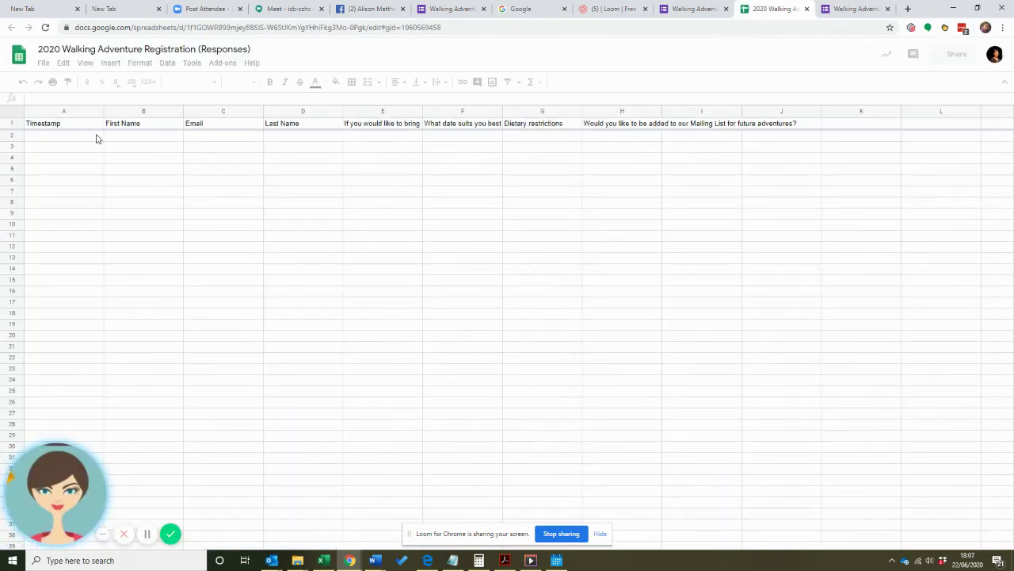
# - Widen column H for the mailing-list question and autofit column G to its Dietary restrictions header
pyautogui.click(152, 141)
pyautogui.click(294, 138)
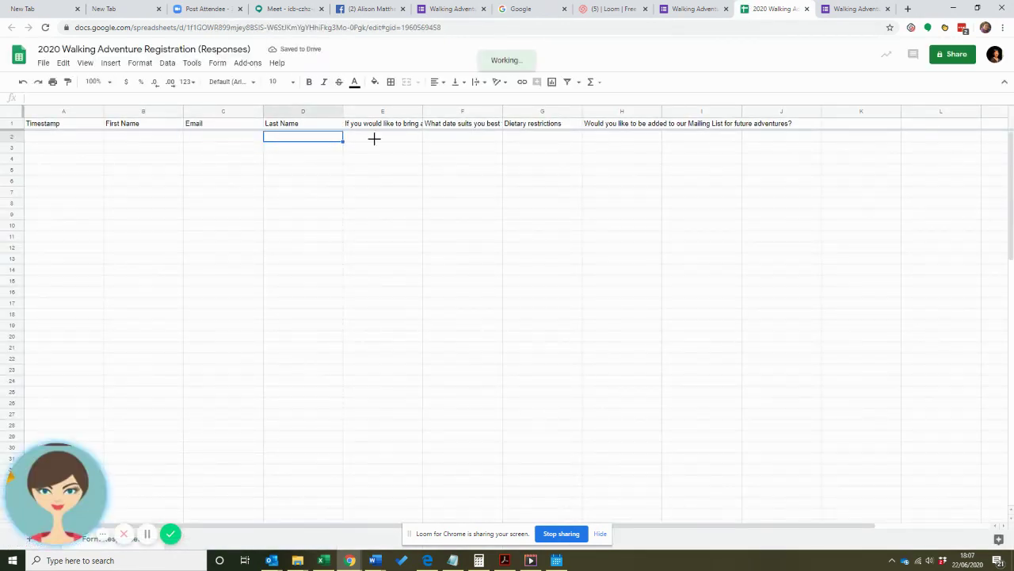
pyautogui.click(390, 141)
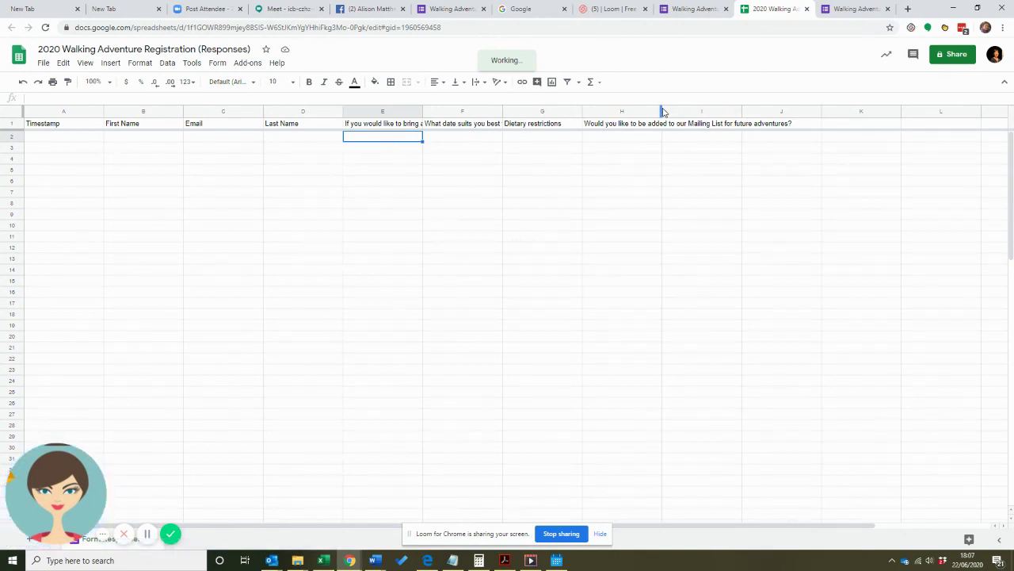
pyautogui.moveTo(661, 110); pyautogui.dragTo(794, 109)
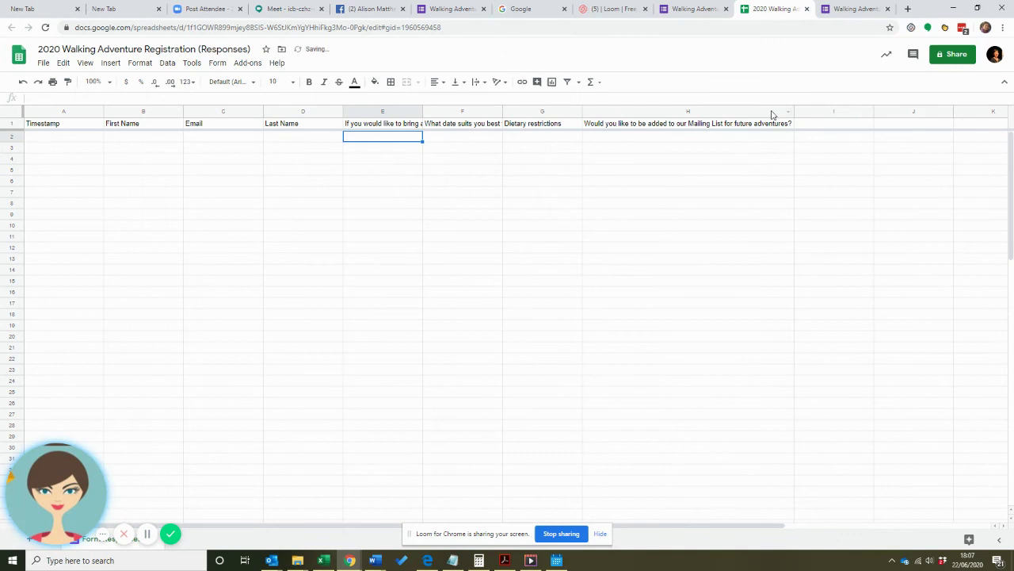
pyautogui.click(580, 111)
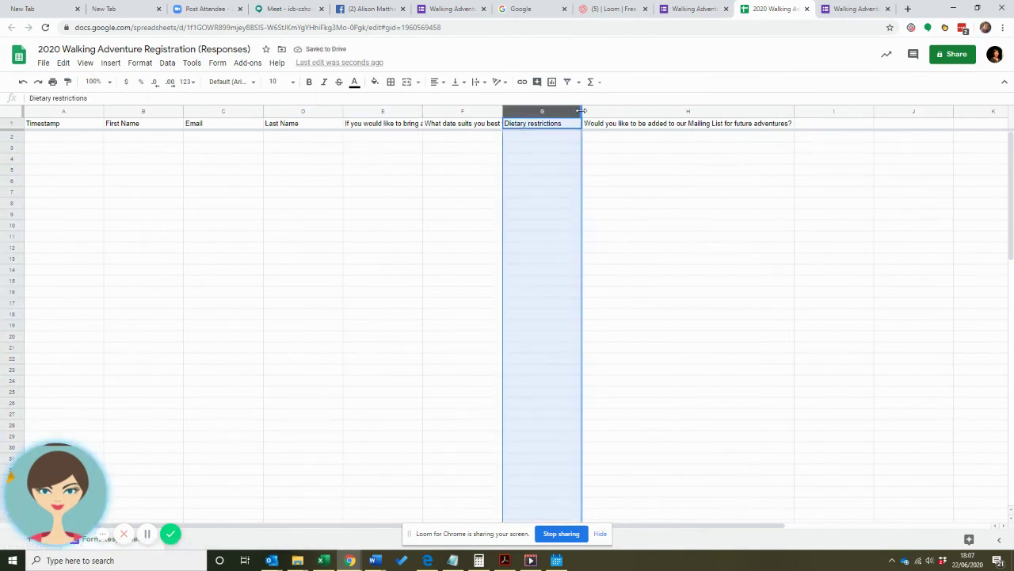
pyautogui.doubleClick(583, 112)
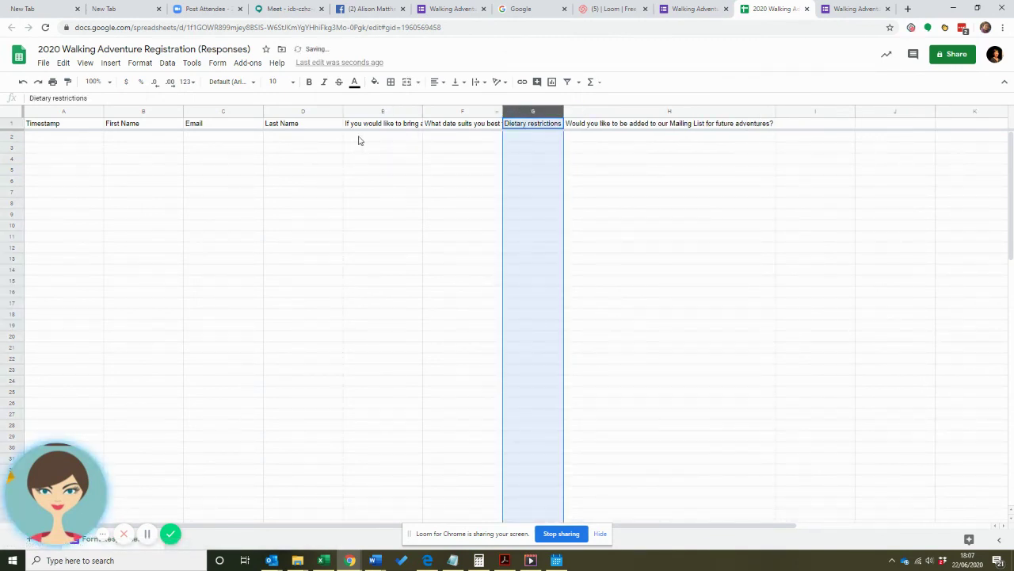
pyautogui.click(696, 10)
# - Delete the Other choice from Dietary restrictions so the list ends with Dairy Intolerant
pyautogui.click(480, 84)
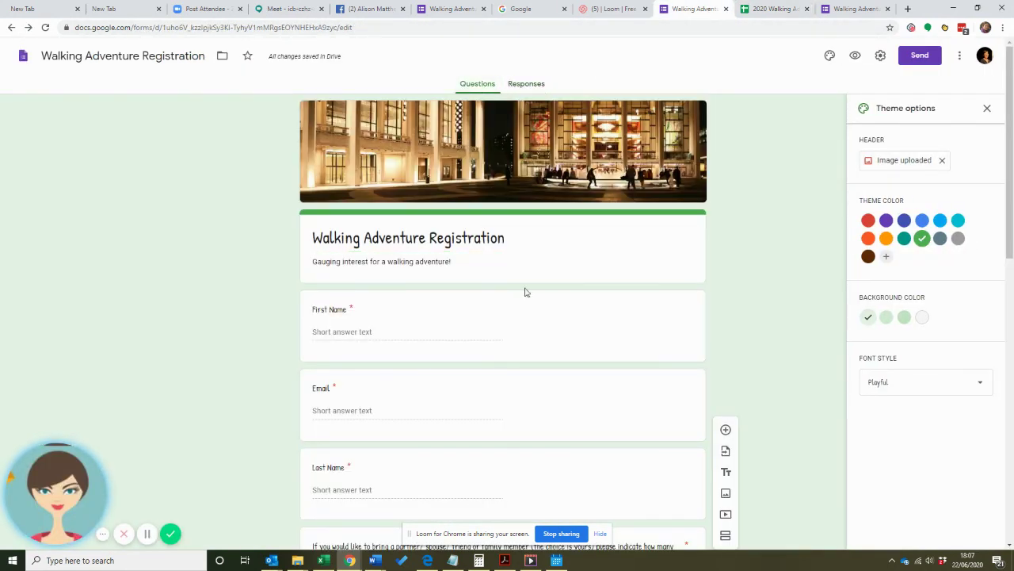
pyautogui.scroll(-3, 590, 361)
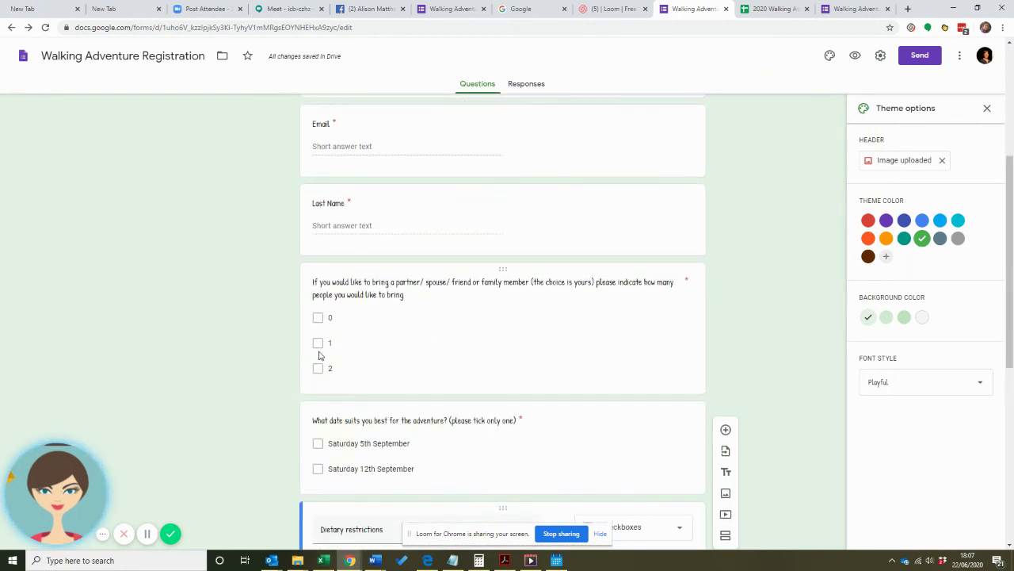
pyautogui.scroll(-1, 415, 365)
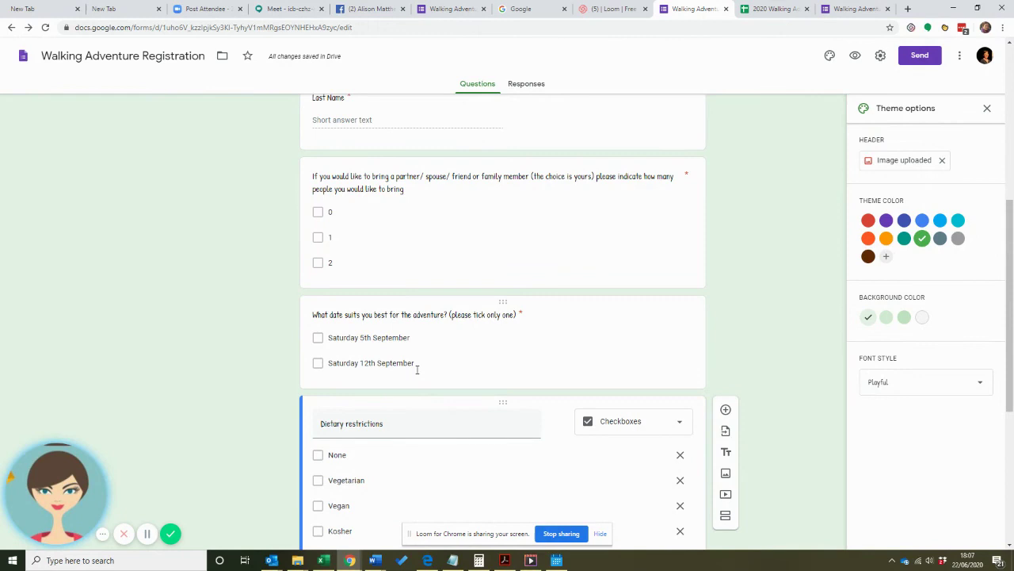
pyautogui.scroll(-2, 418, 369)
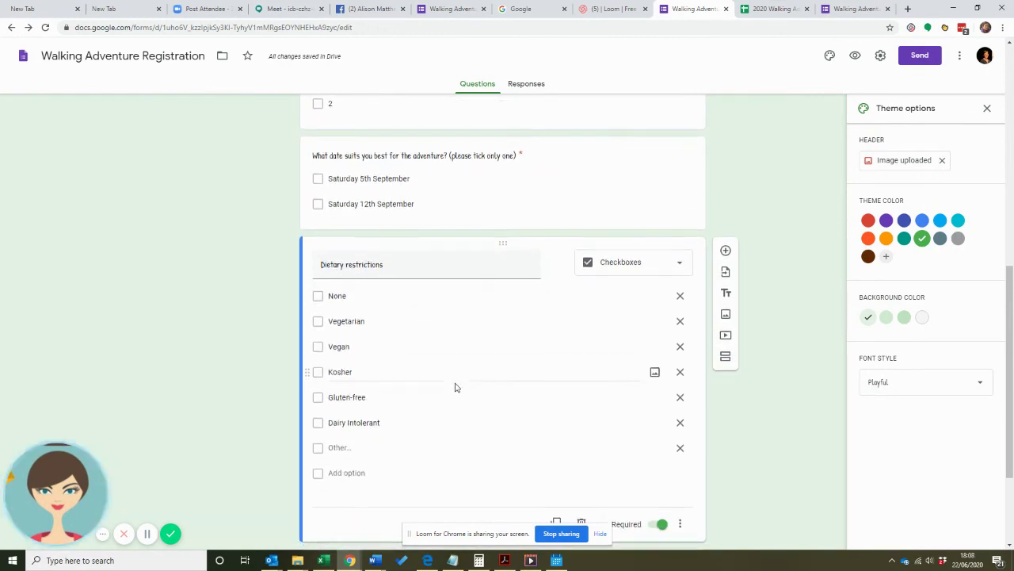
pyautogui.scroll(-2, 455, 387)
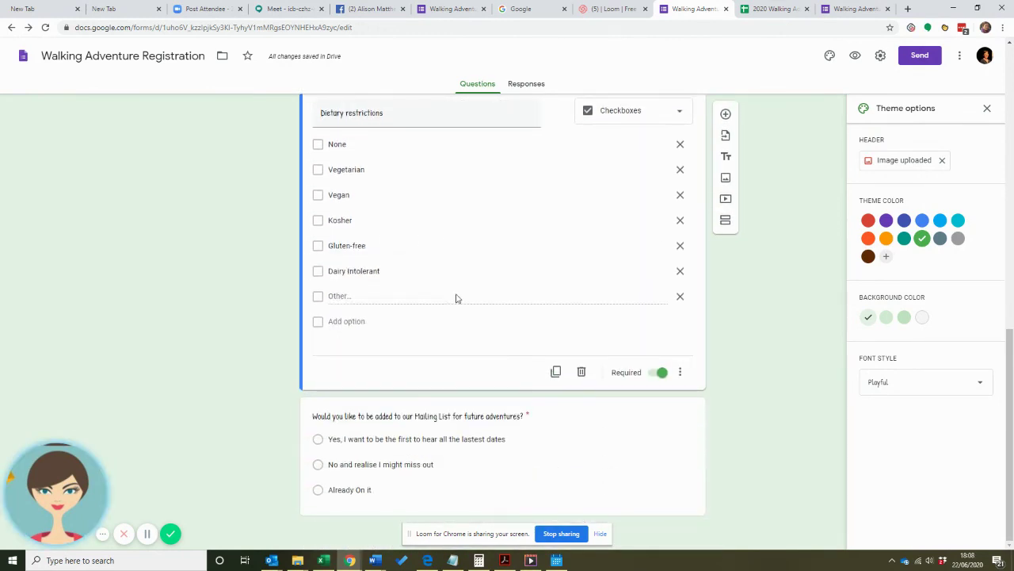
pyautogui.scroll(1, 454, 297)
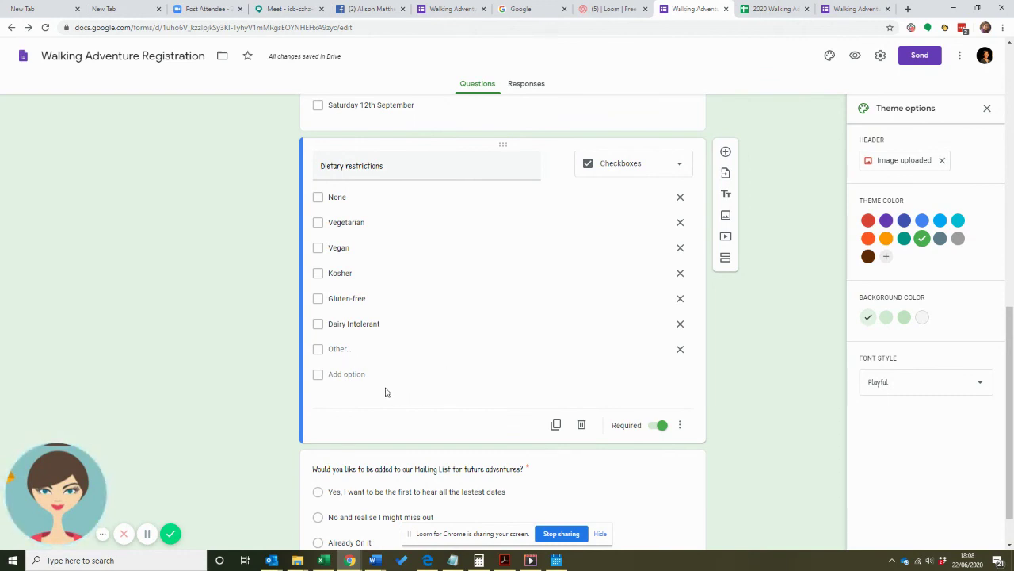
pyautogui.click(679, 350)
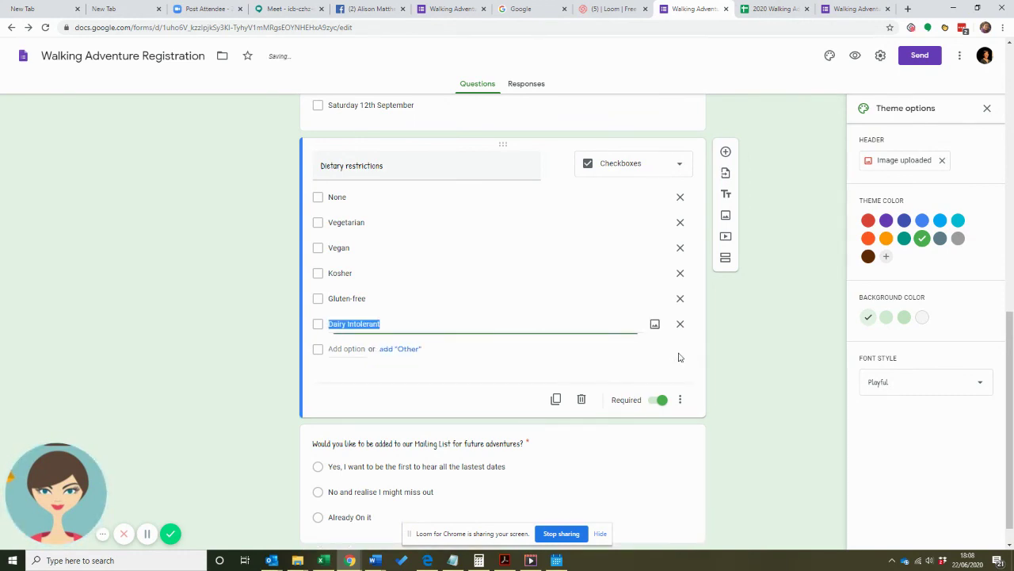
pyautogui.scroll(-1, 606, 370)
pyautogui.scroll(12, 576, 412)
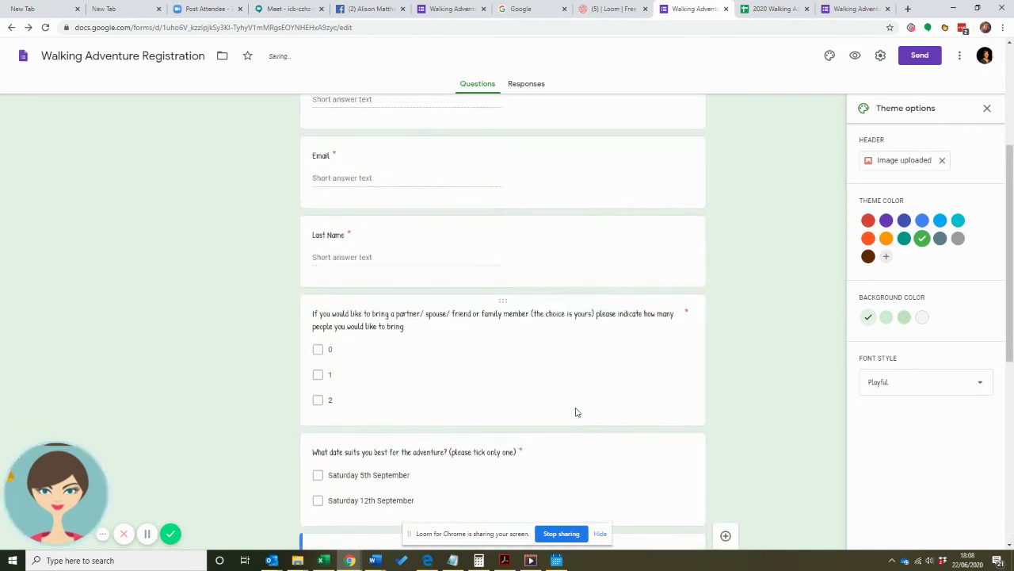